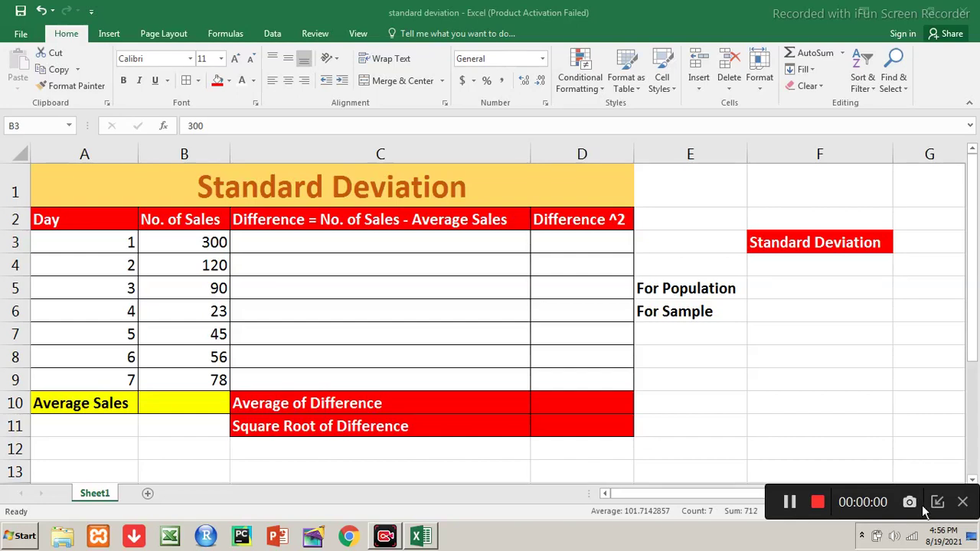
Enter =STDEV.P(B3:B9) in the For Population cell F5, giving 86.06760513
{"action": "left_click", "coordinate": [938, 504]}
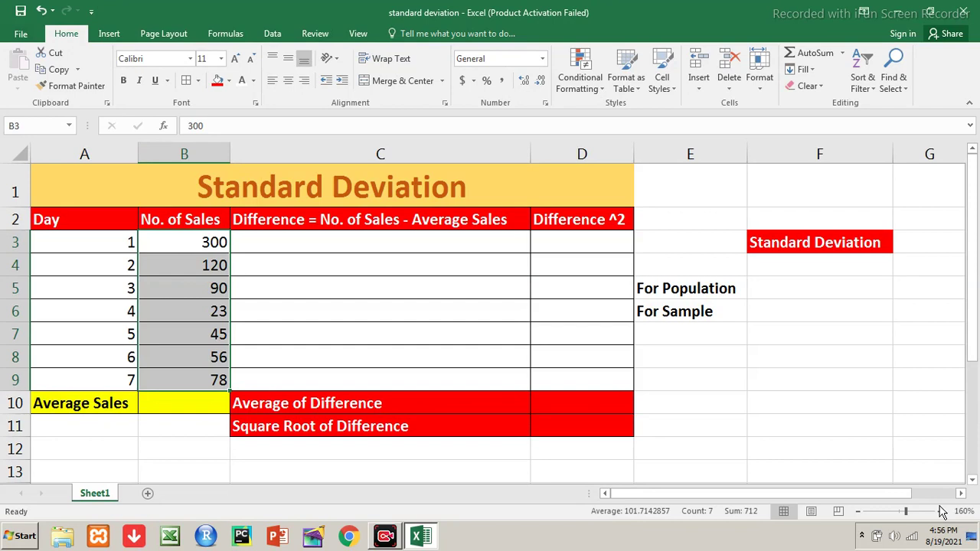
{"action": "left_click", "coordinate": [119, 243]}
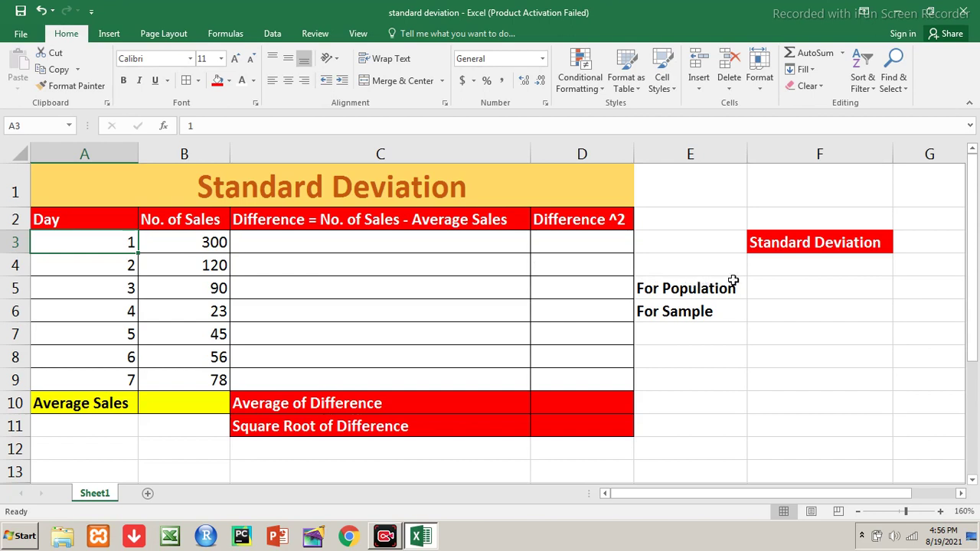
{"action": "left_click", "coordinate": [769, 280]}
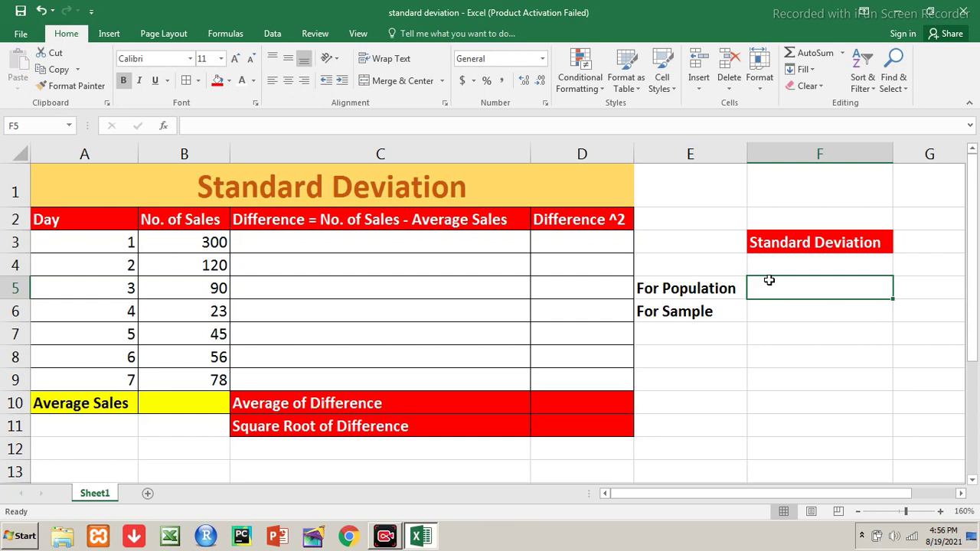
{"action": "type", "text": "="}
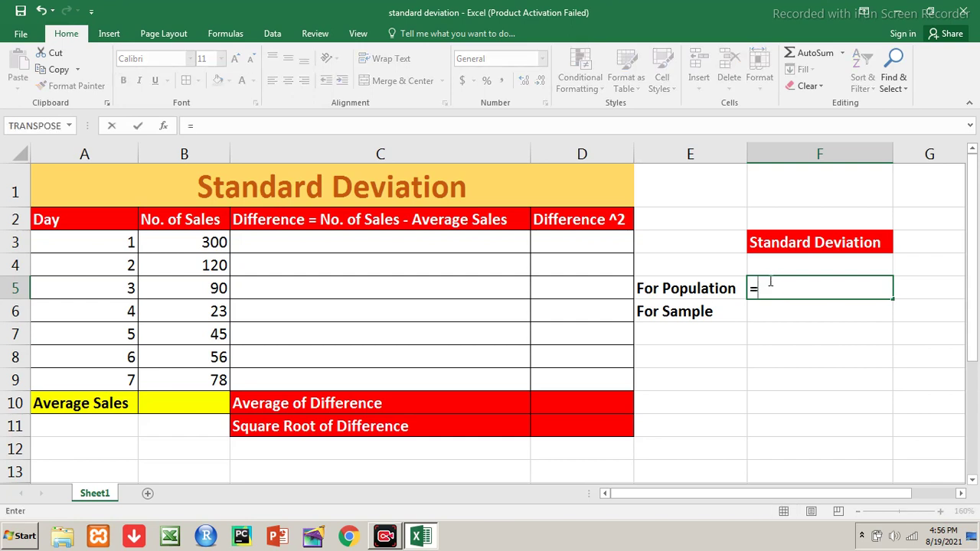
{"action": "type", "text": "std"}
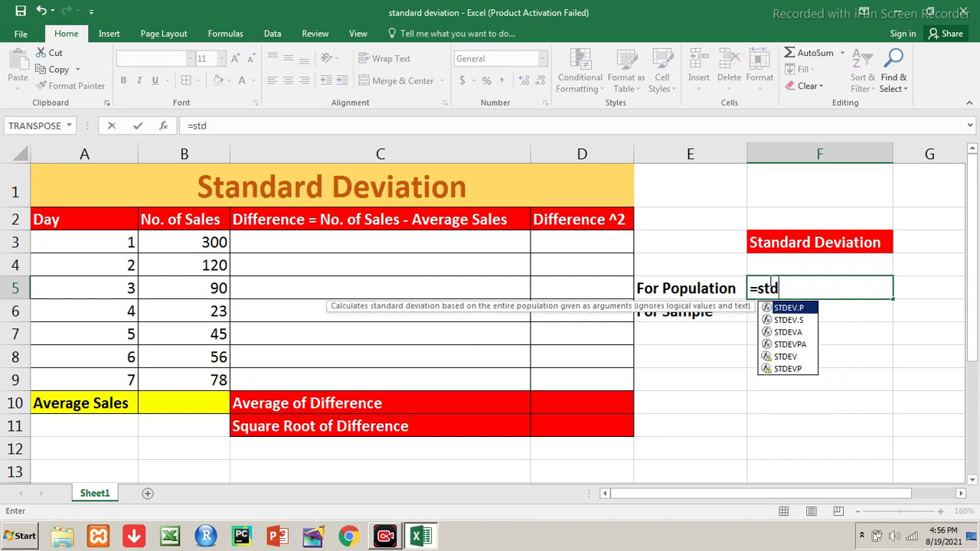
{"action": "key", "text": "Tab"}
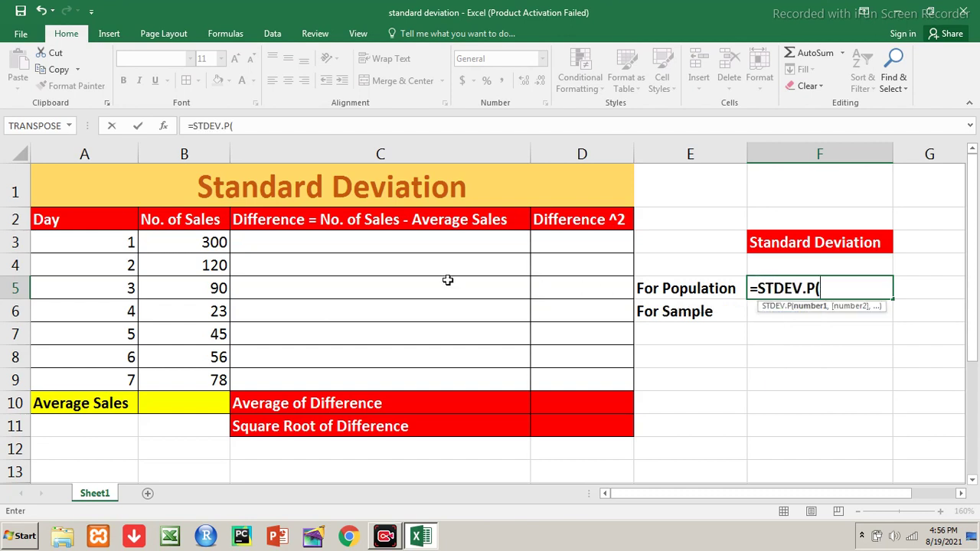
{"action": "left_click", "coordinate": [193, 240]}
{"action": "left_click_drag", "start_coordinate": [194, 239], "coordinate": [194, 375]}
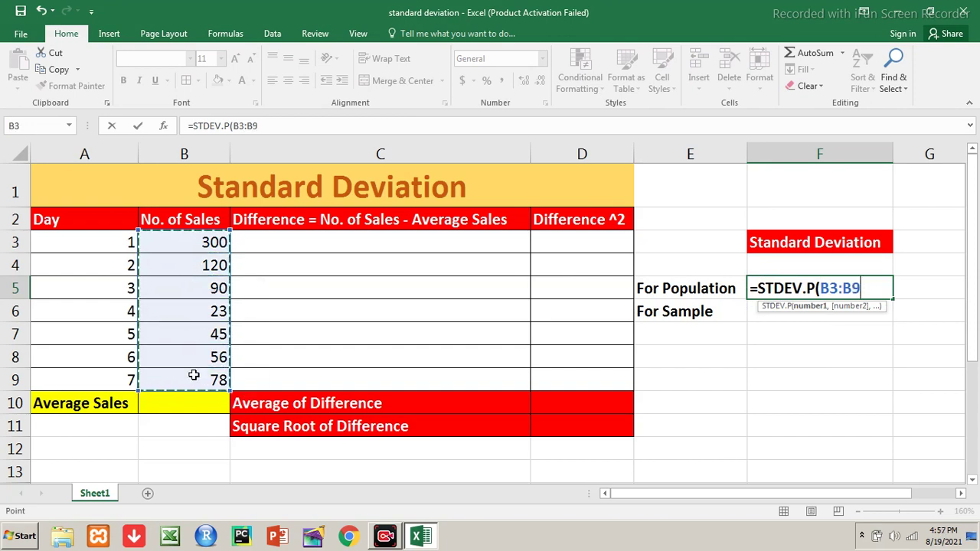
{"action": "type", "text": ")"}
{"action": "key", "text": "Return"}
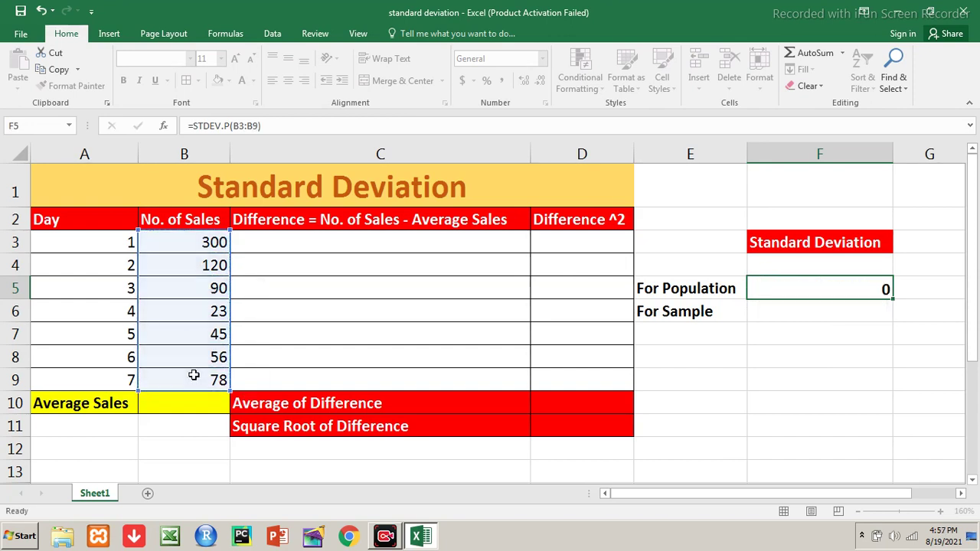
{"action": "key", "text": "Up"}
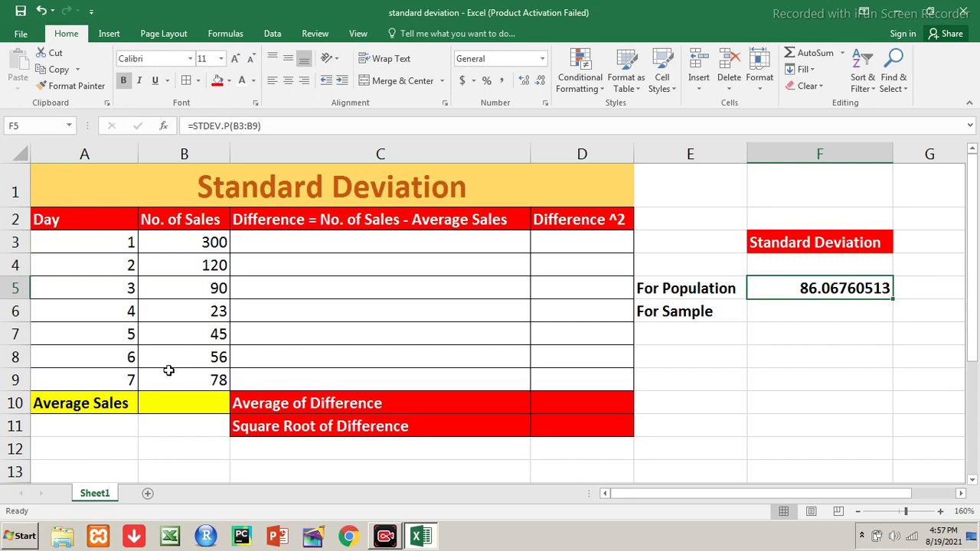
{"action": "left_click", "coordinate": [204, 250]}
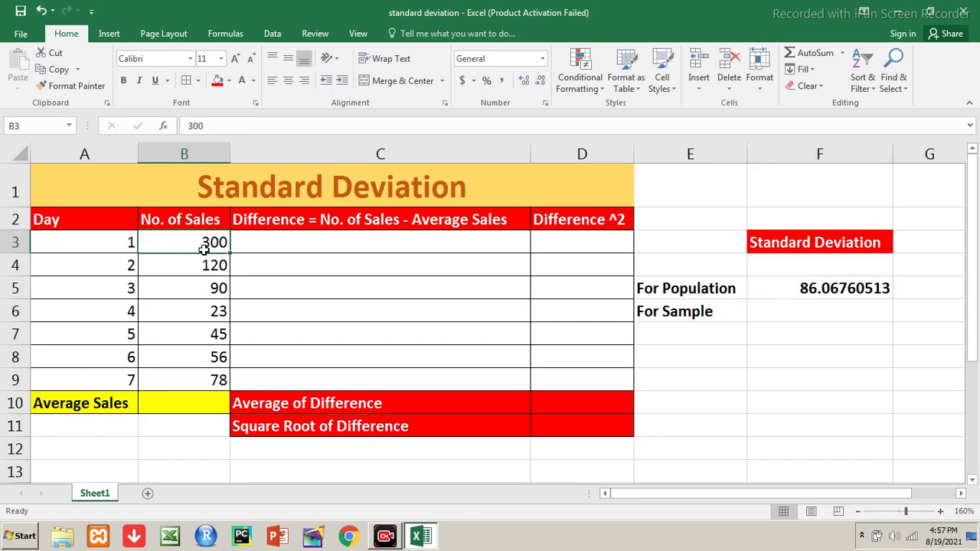
{"action": "key", "text": "shift+Down"}
{"action": "key", "text": "shift+Down"}
{"action": "key", "text": "shift+Down"}
{"action": "key", "text": "shift+Down"}
{"action": "key", "text": "shift+Down"}
{"action": "key", "text": "shift+Down"}
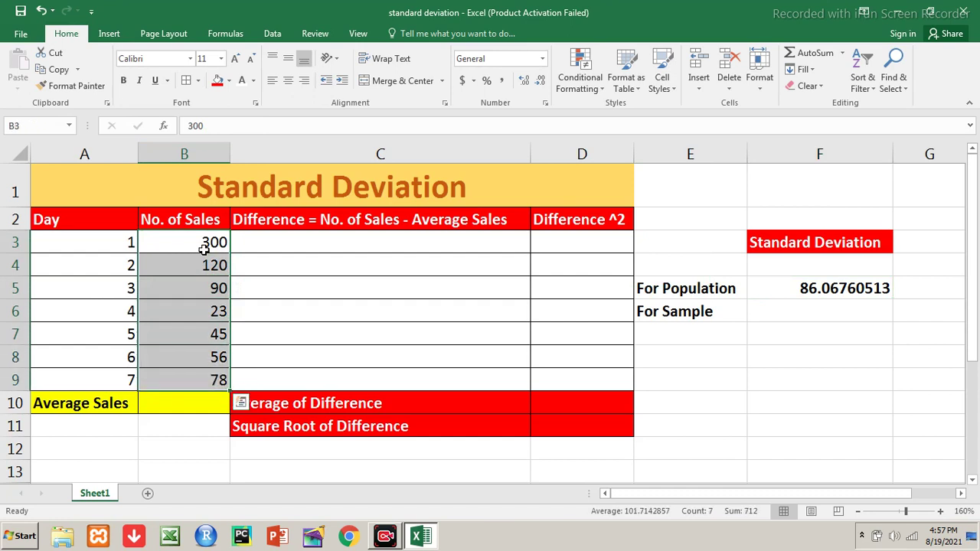
{"action": "key", "text": "Down"}
{"action": "key", "text": "Down"}
{"action": "key", "text": "Down"}
{"action": "key", "text": "Down"}
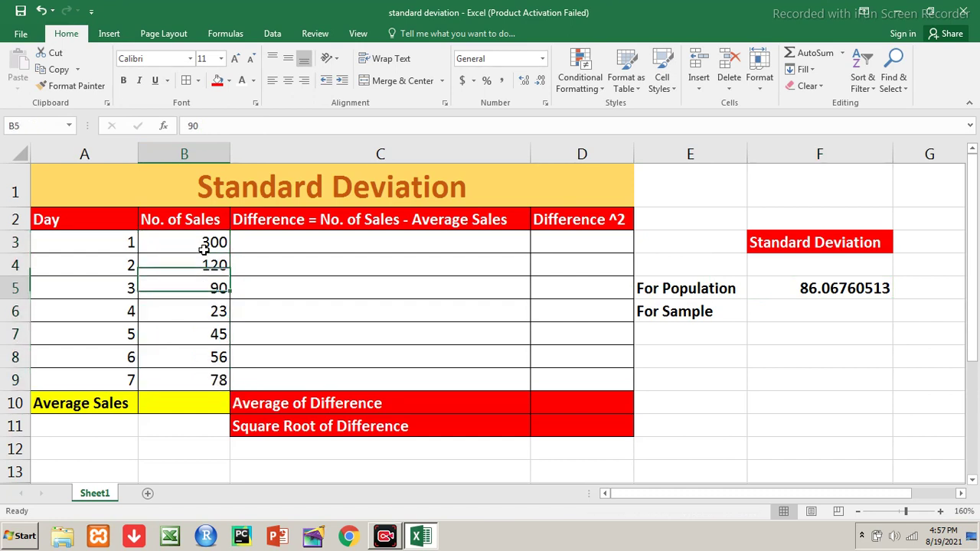
{"action": "key", "text": "Down"}
{"action": "key", "text": "Down"}
{"action": "key", "text": "Down"}
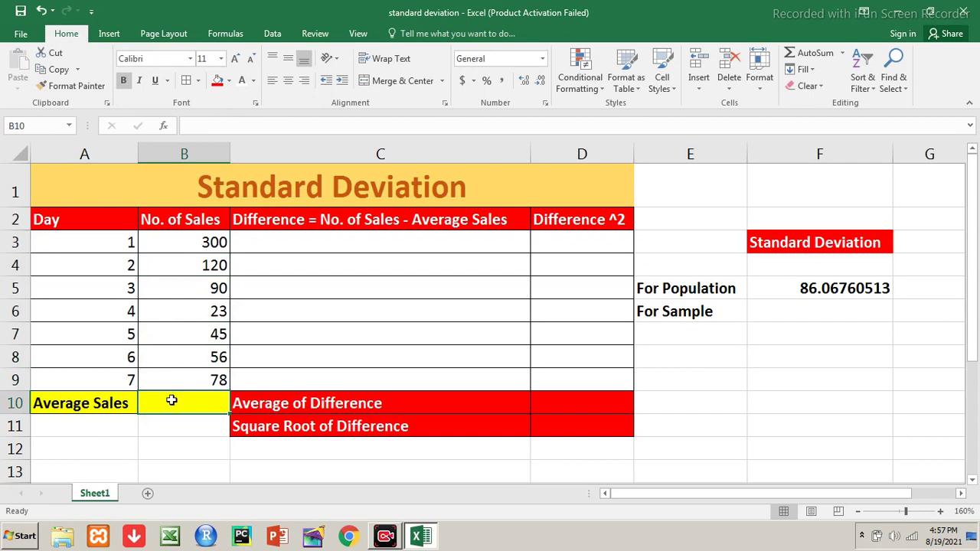
Enter =AVERAGE(B3:B9) in B10, giving average sales of 101.714286
{"action": "type", "text": "=average"}
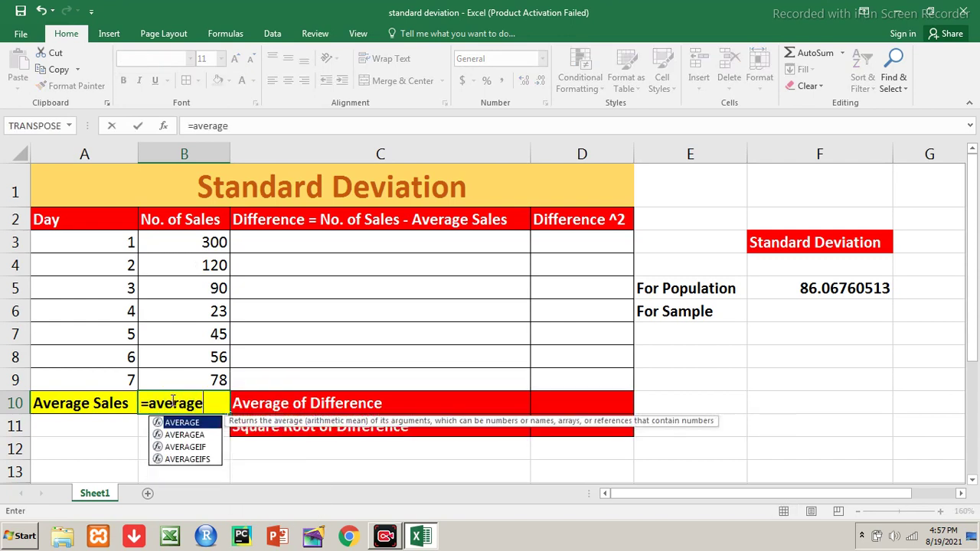
{"action": "type", "text": "("}
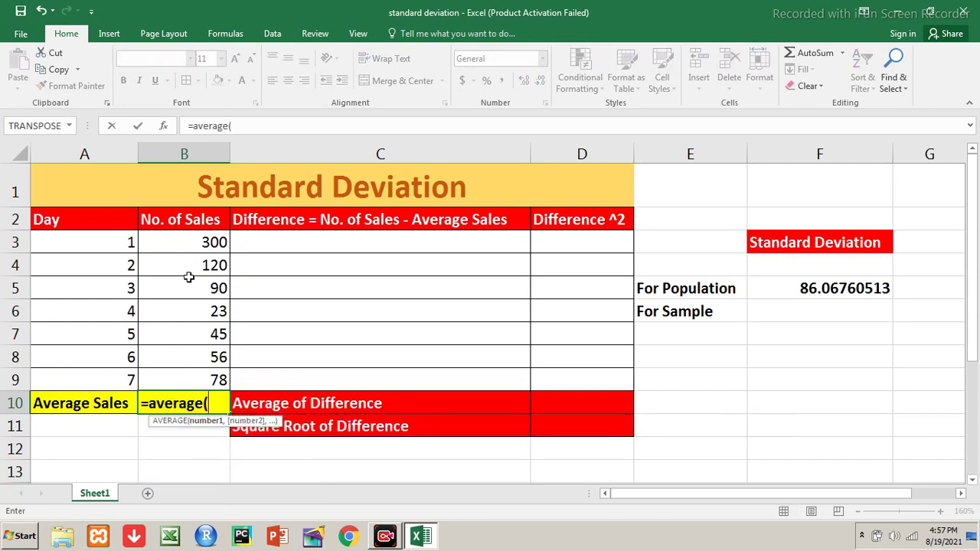
{"action": "left_click", "coordinate": [188, 244]}
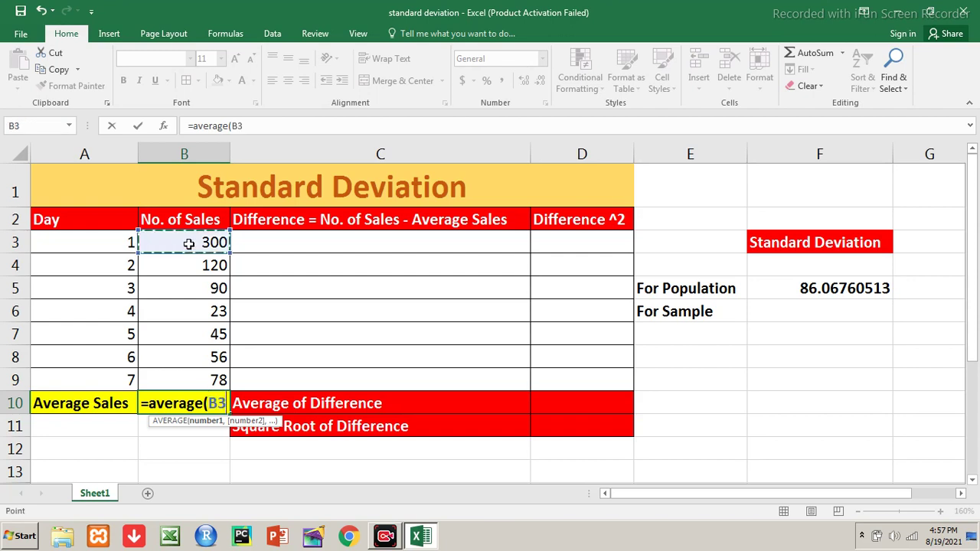
{"action": "left_click_drag", "start_coordinate": [188, 243], "coordinate": [191, 387]}
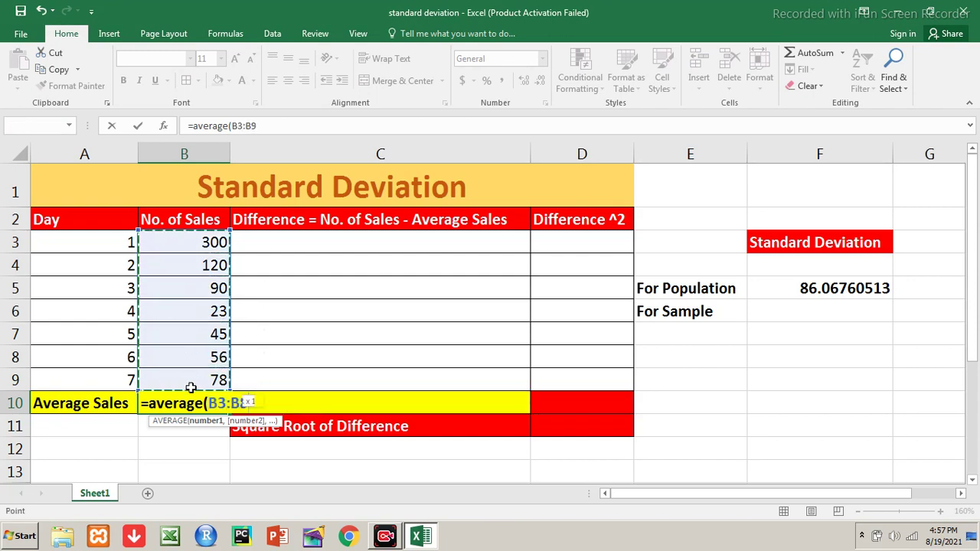
{"action": "type", "text": ")"}
{"action": "key", "text": "Return"}
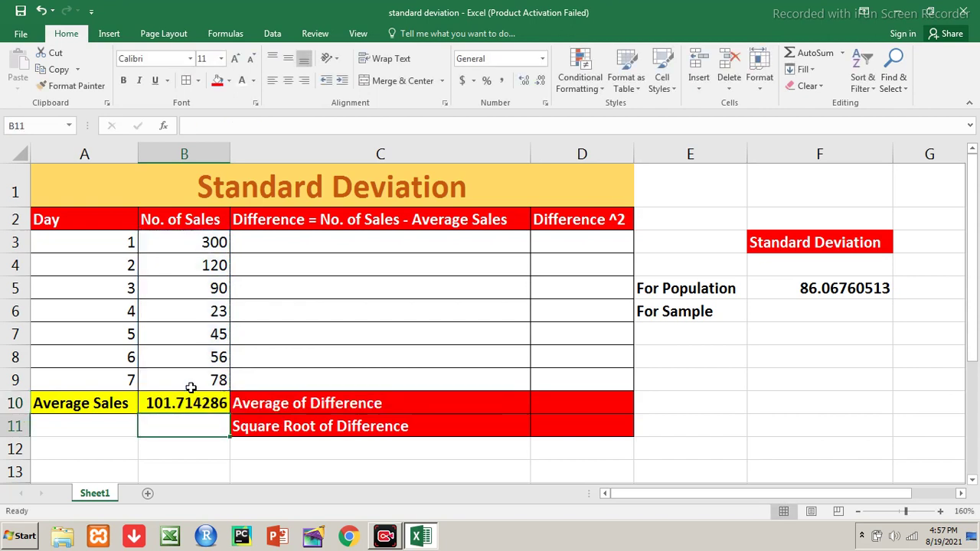
{"action": "key", "text": "Up"}
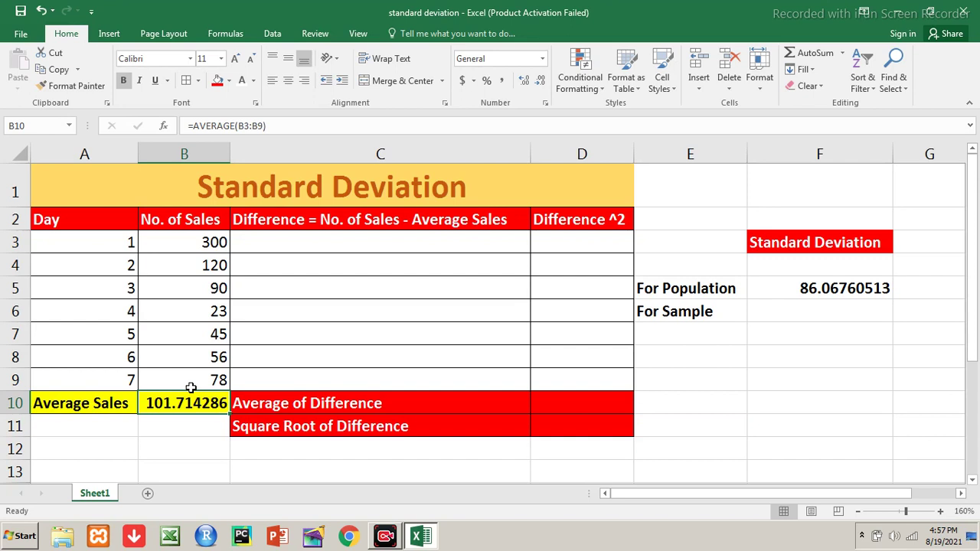
{"action": "key", "text": "Up"}
{"action": "key", "text": "Up"}
{"action": "key", "text": "Up"}
{"action": "key", "text": "Up"}
{"action": "key", "text": "Up"}
{"action": "key", "text": "Up"}
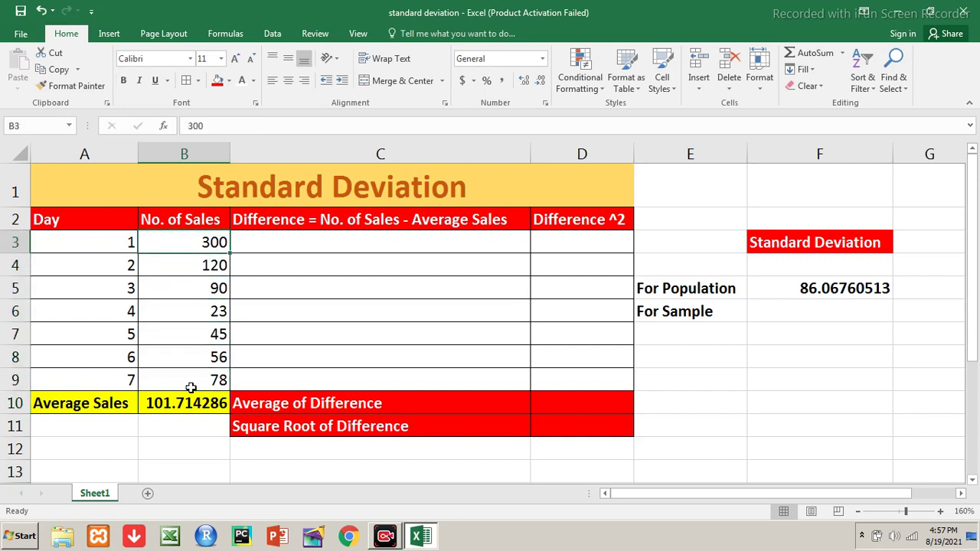
{"action": "key", "text": "Right"}
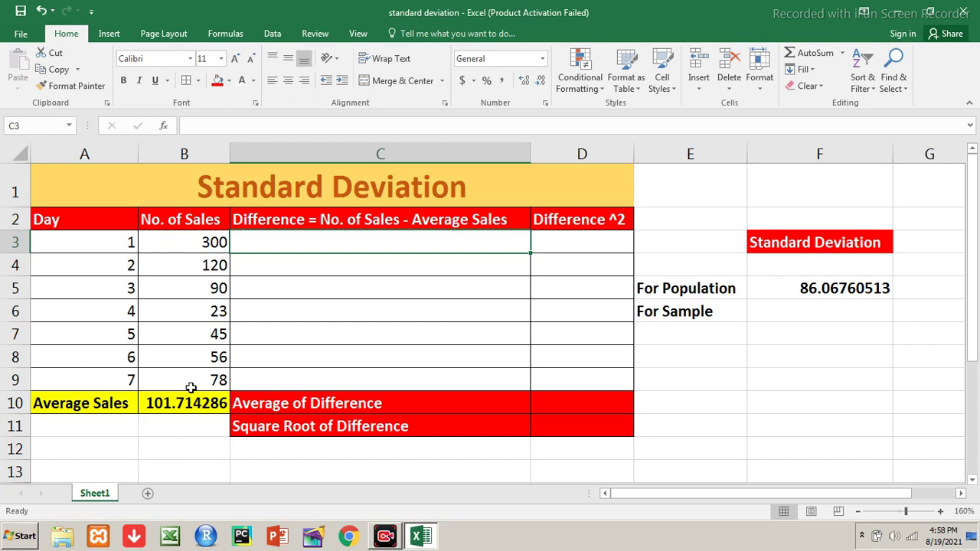
Enter =B3-$B$10 in C3 and fill it down through C9
{"action": "type", "text": "="}
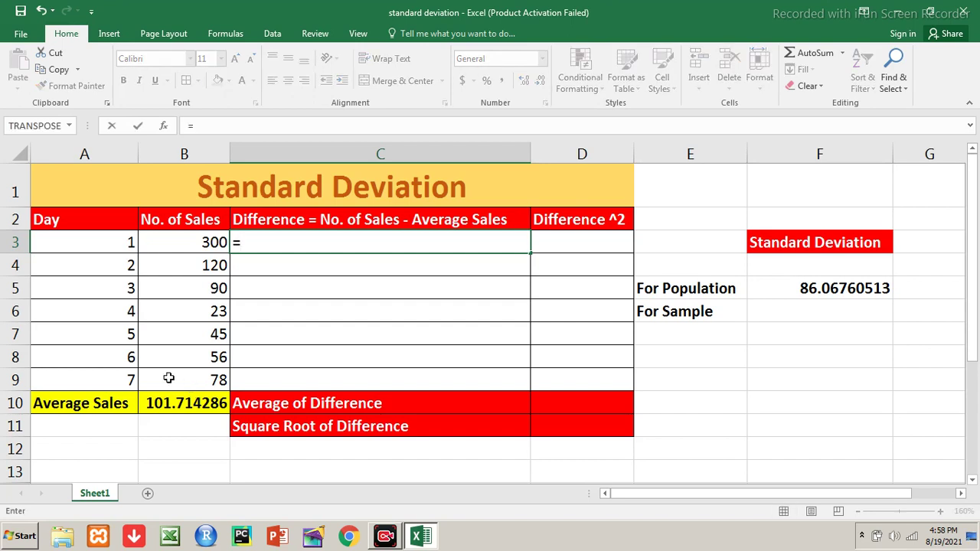
{"action": "left_click", "coordinate": [212, 241]}
{"action": "type", "text": "-"}
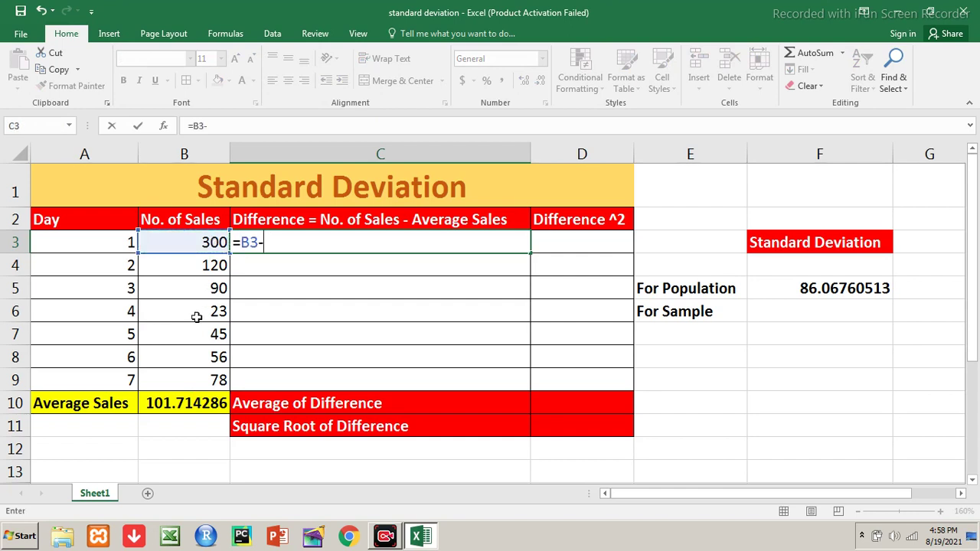
{"action": "left_click", "coordinate": [195, 403]}
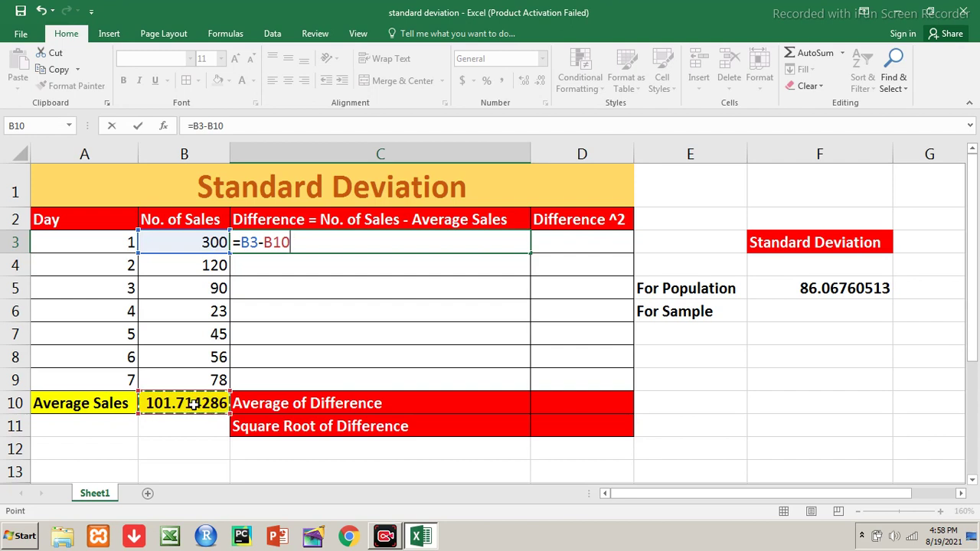
{"action": "key", "text": "F4"}
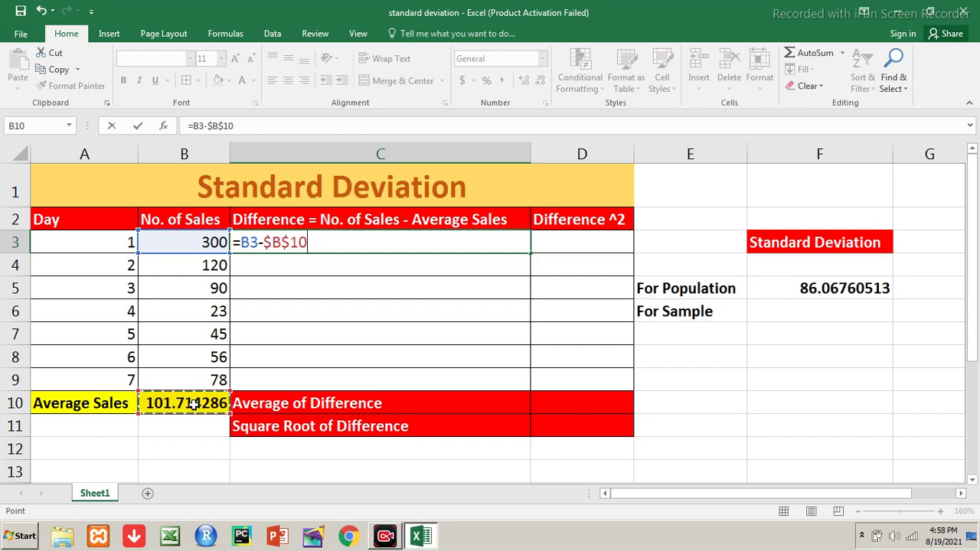
{"action": "key", "text": "ctrl+Return"}
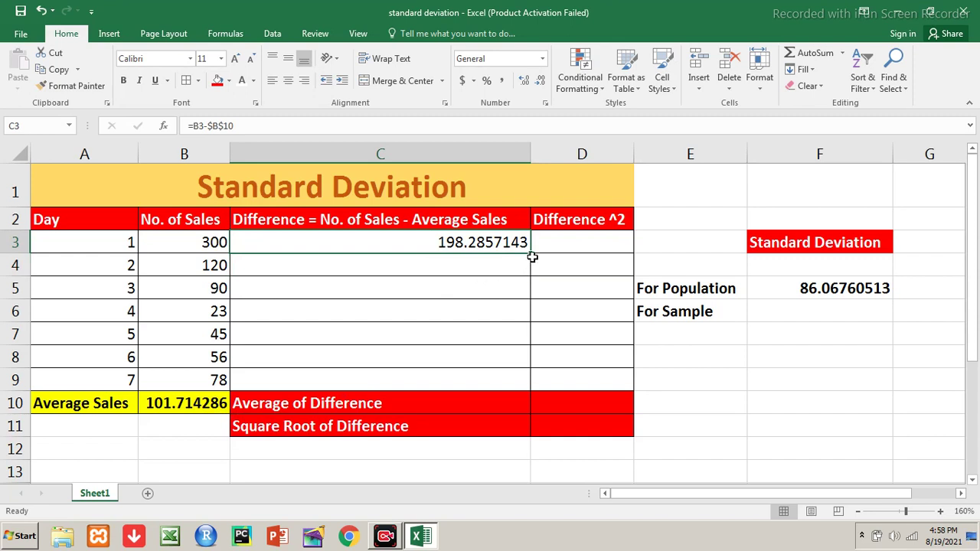
{"action": "left_click_drag", "start_coordinate": [528, 253], "coordinate": [523, 393]}
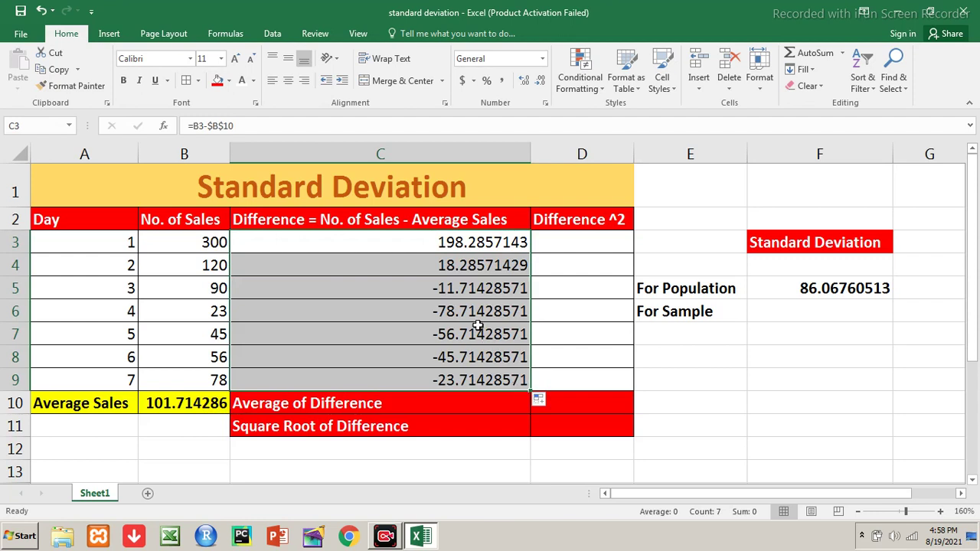
{"action": "left_click", "coordinate": [462, 245]}
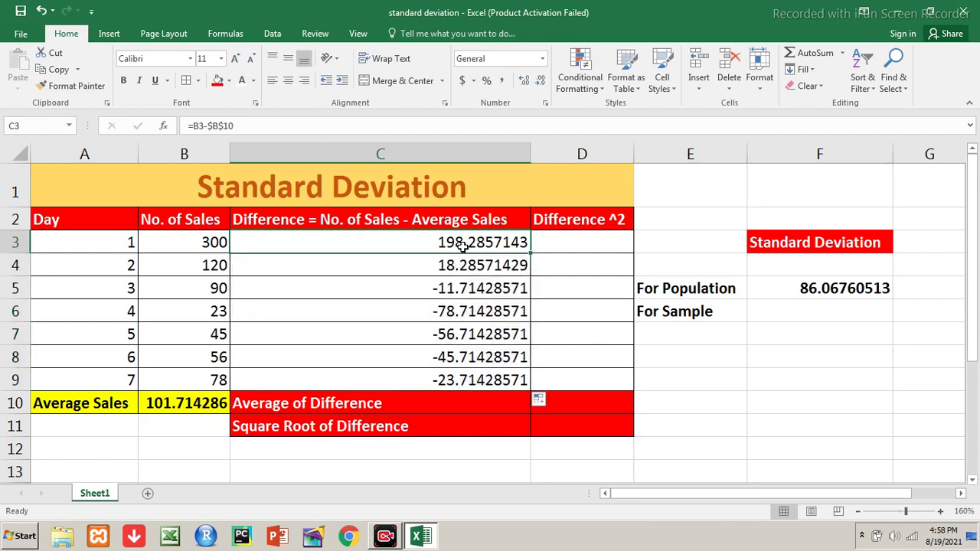
{"action": "key", "text": "Down"}
{"action": "left_click", "coordinate": [462, 245]}
{"action": "key", "text": "Down"}
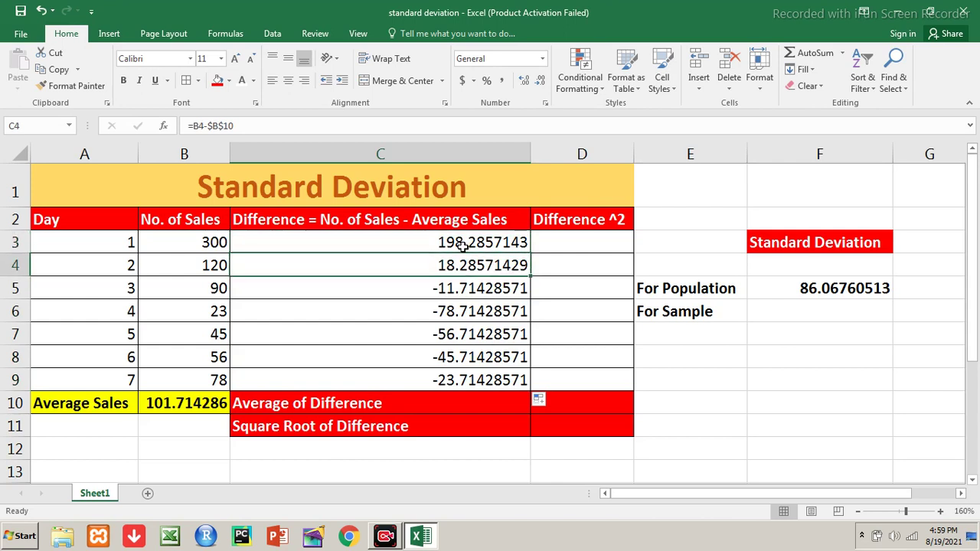
{"action": "key", "text": "Down"}
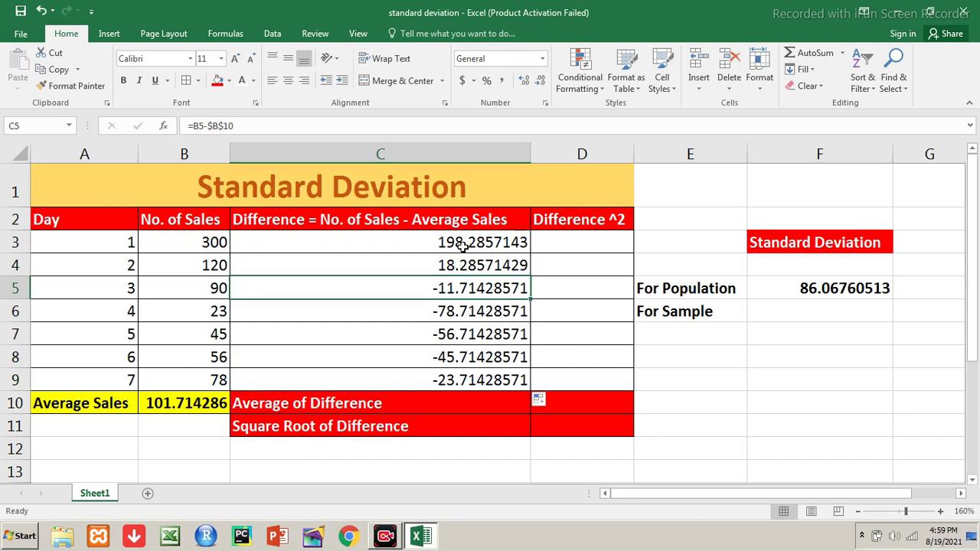
{"action": "key", "text": "Right"}
{"action": "key", "text": "Up"}
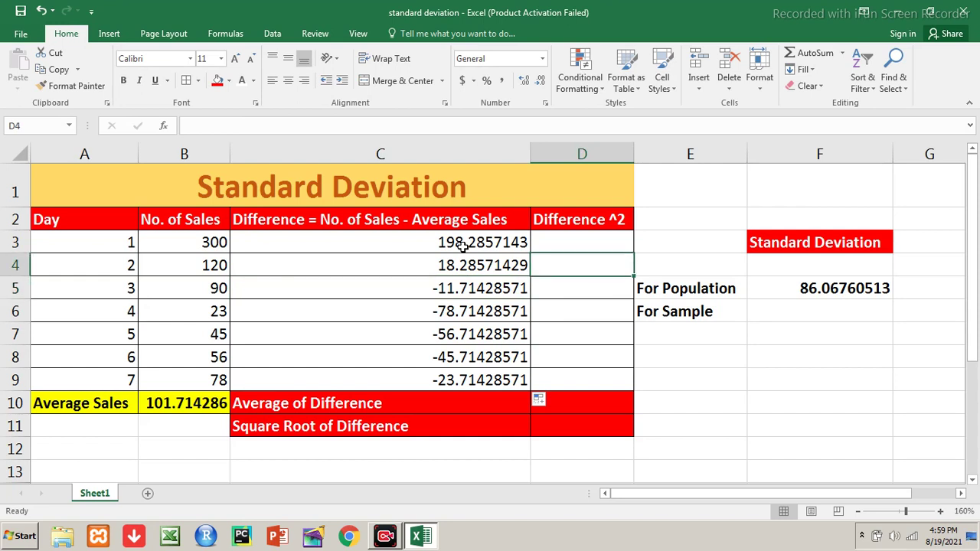
{"action": "key", "text": "Up"}
{"action": "key", "text": "Left"}
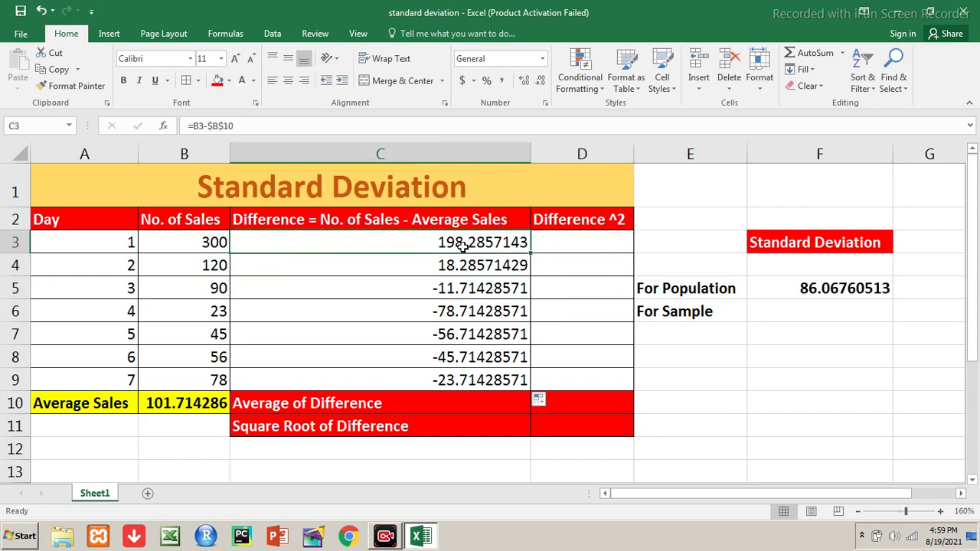
{"action": "key", "text": "Down"}
{"action": "key", "text": "Down"}
{"action": "key", "text": "Down"}
{"action": "key", "text": "Up"}
{"action": "key", "text": "Up"}
{"action": "key", "text": "Right"}
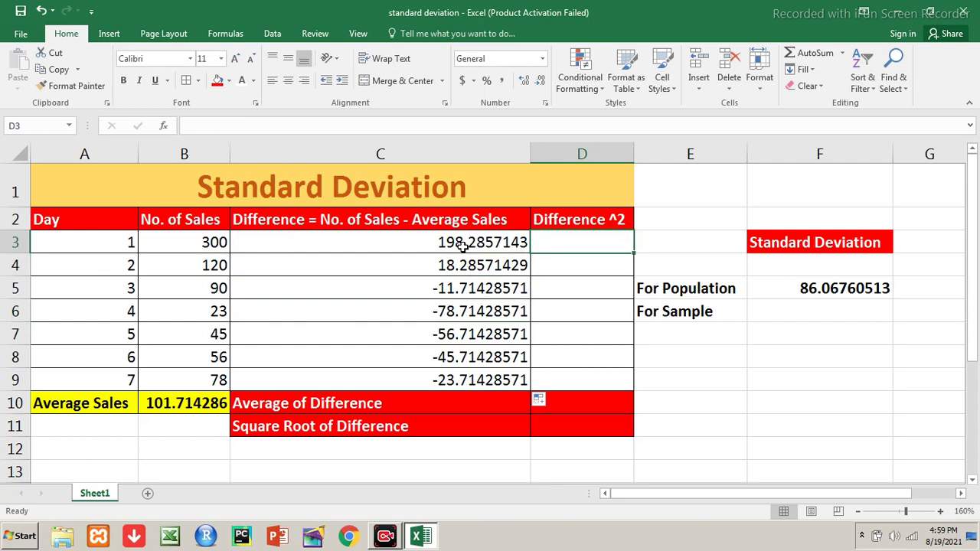
{"action": "type", "text": "="}
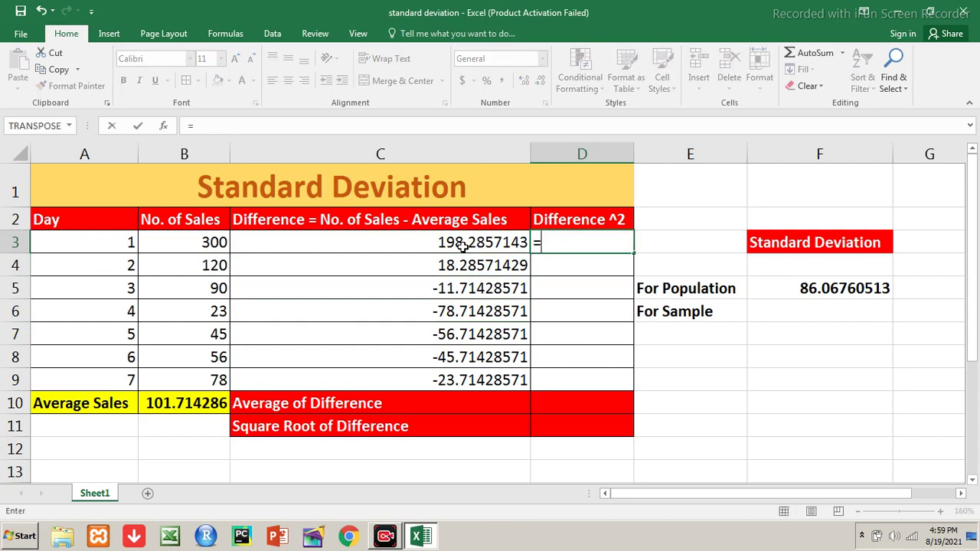
Enter =C3*C3 in D3 and fill it down to D9, giving squared differences
{"action": "left_click", "coordinate": [456, 241]}
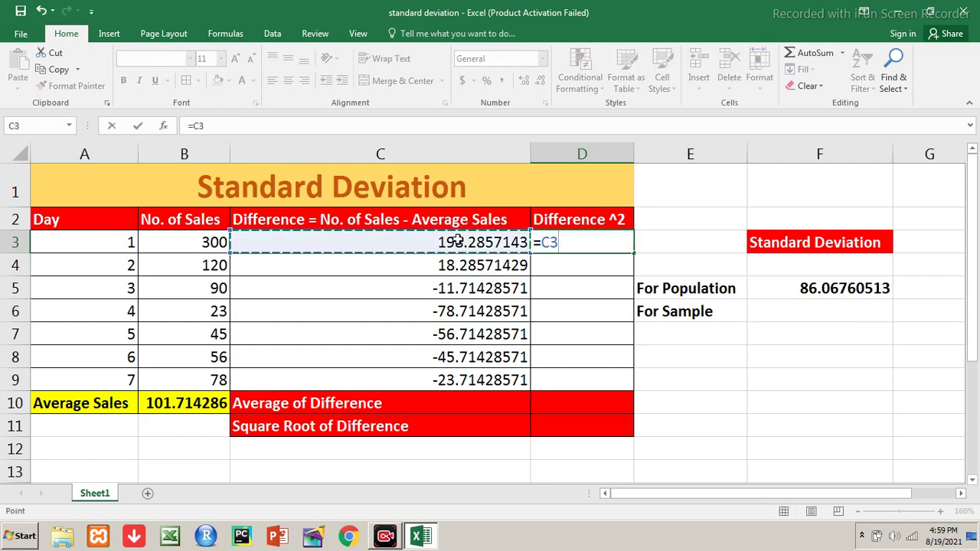
{"action": "type", "text": "*"}
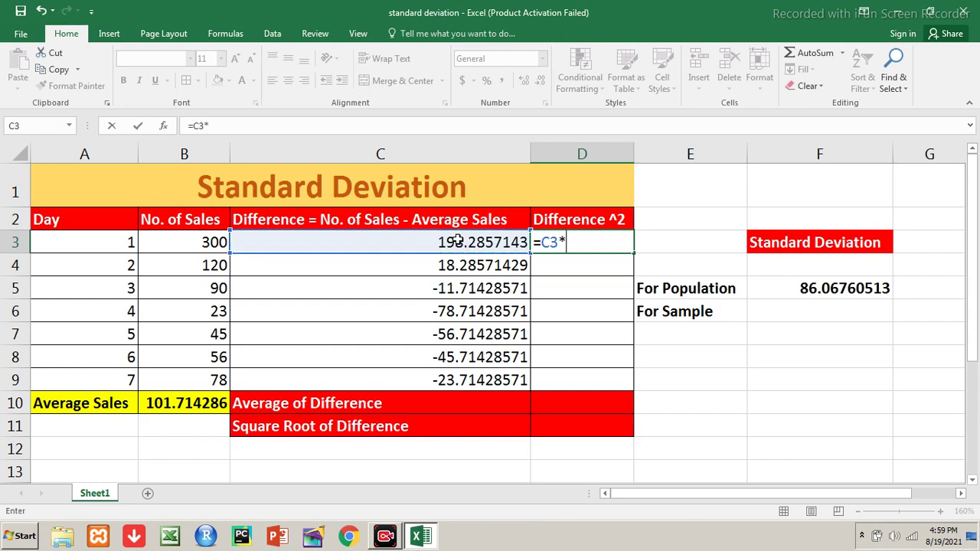
{"action": "left_click", "coordinate": [457, 242]}
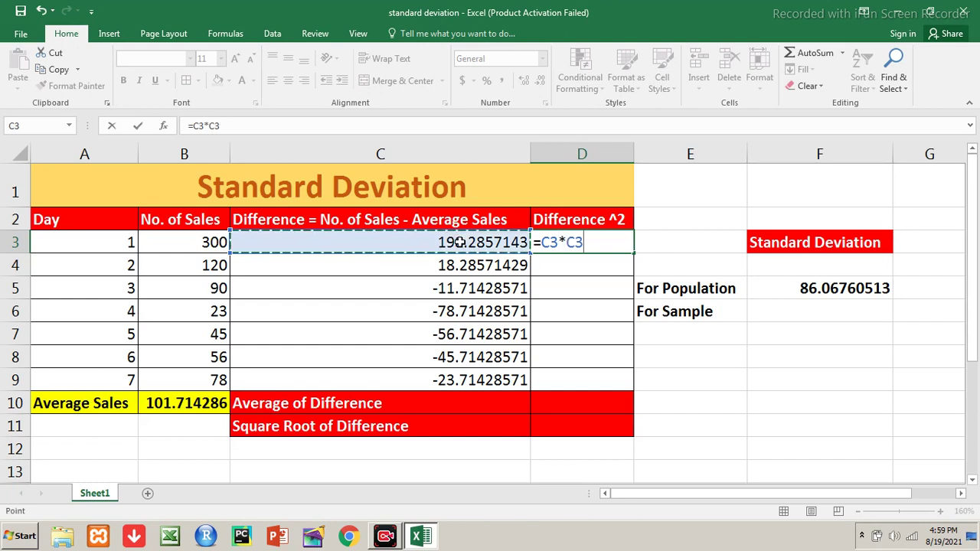
{"action": "key", "text": "Return"}
{"action": "key", "text": "Up"}
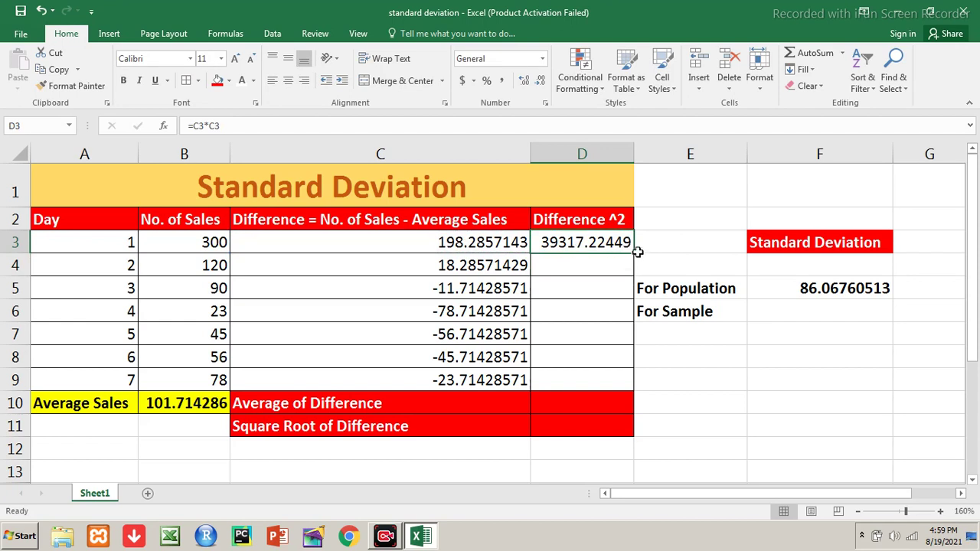
{"action": "left_click_drag", "start_coordinate": [634, 252], "coordinate": [626, 387]}
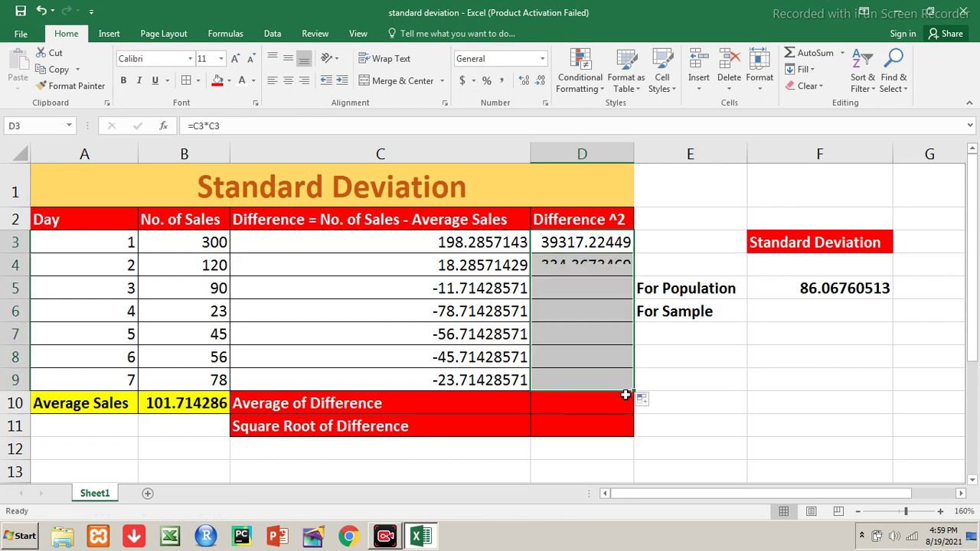
Return to D3 and begin re-entering its formula
{"action": "key", "text": "Up"}
{"action": "key", "text": "Down"}
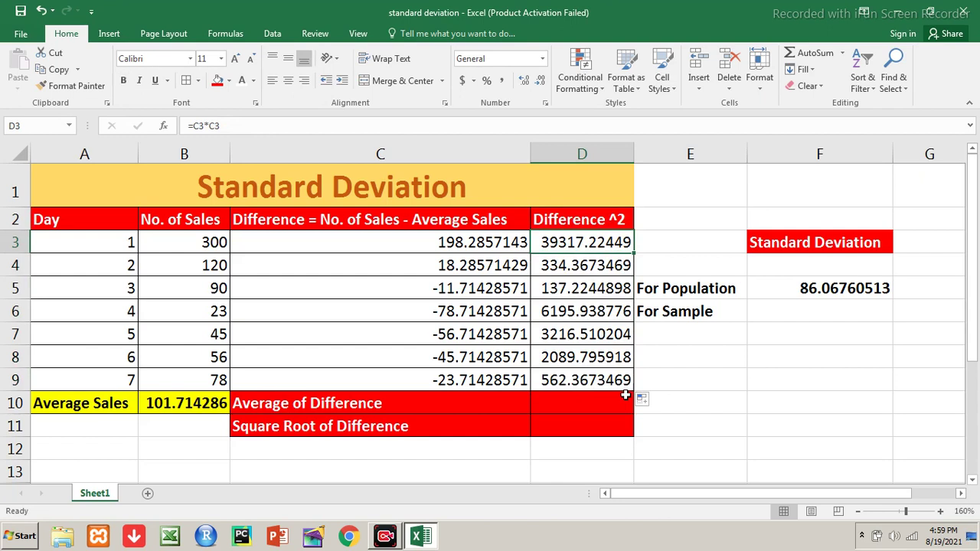
{"action": "type", "text": "="}
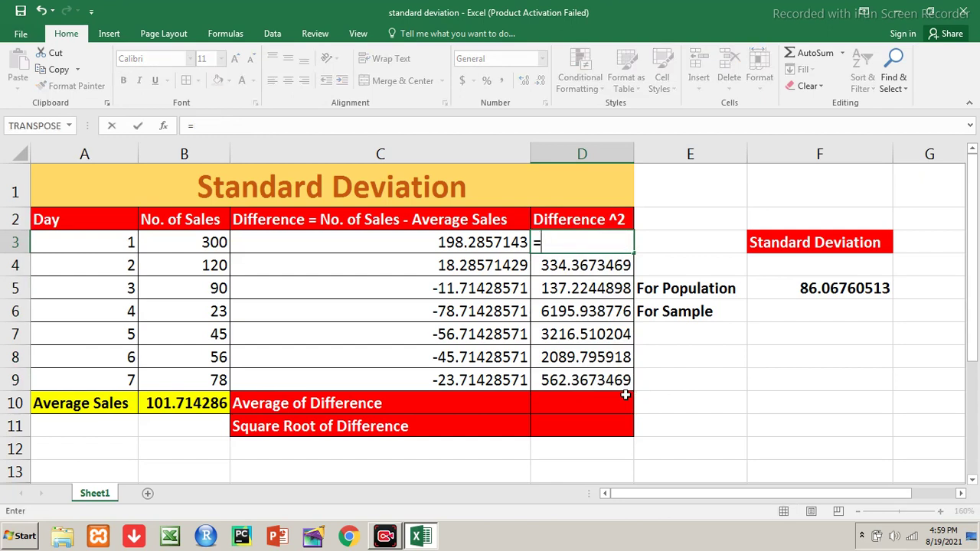
Re-enter D3 as =C3^2, giving 39317.22449, and fill it down through D9
{"action": "left_click", "coordinate": [498, 242]}
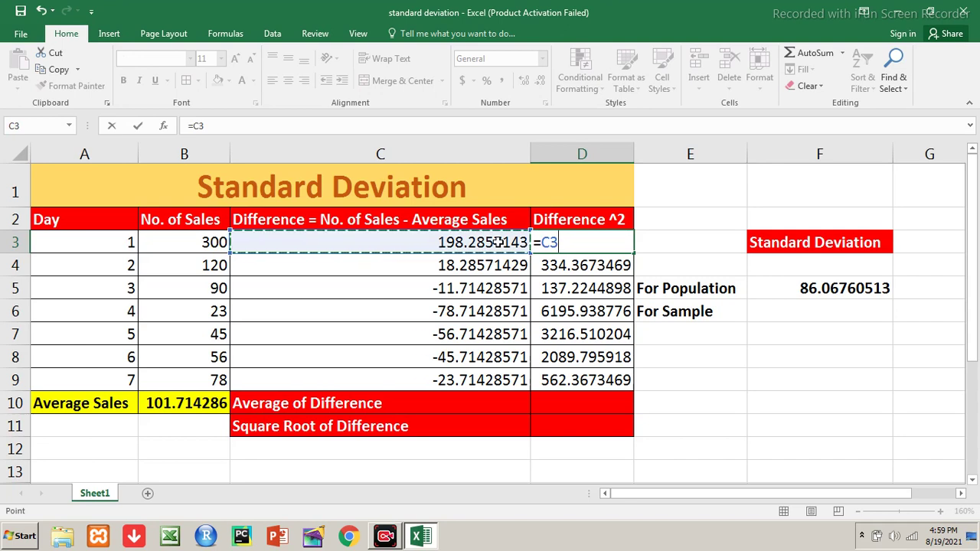
{"action": "type", "text": "^"}
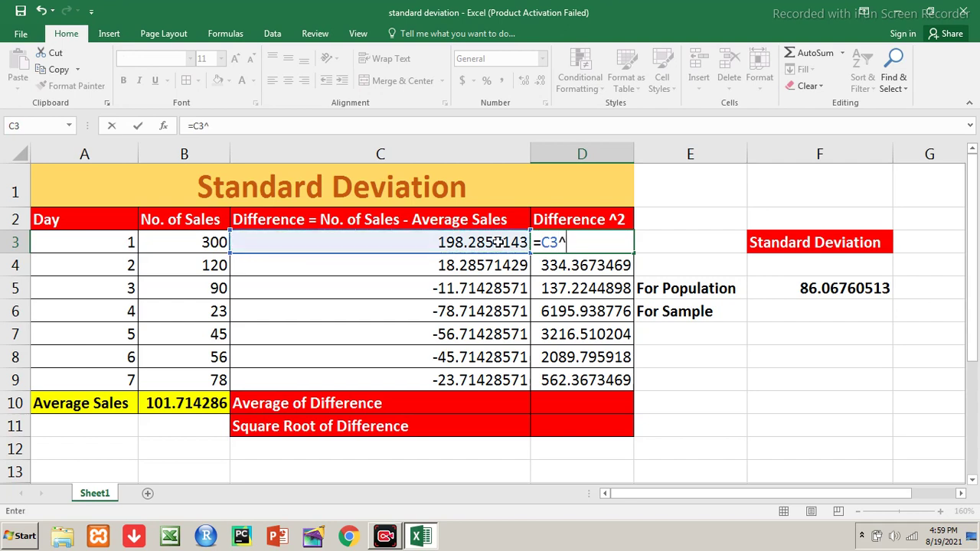
{"action": "type", "text": "2"}
{"action": "key", "text": "ctrl+Return"}
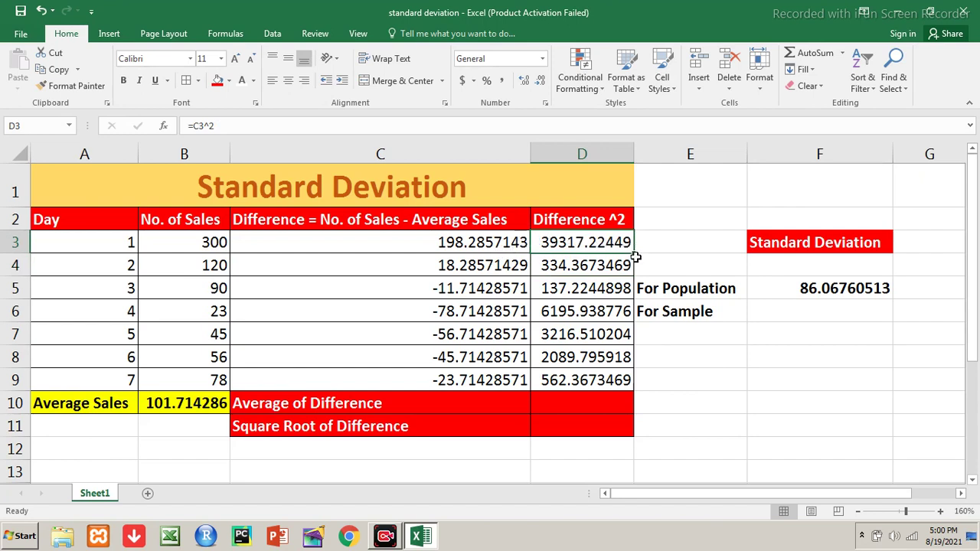
{"action": "left_click_drag", "start_coordinate": [635, 252], "coordinate": [618, 385]}
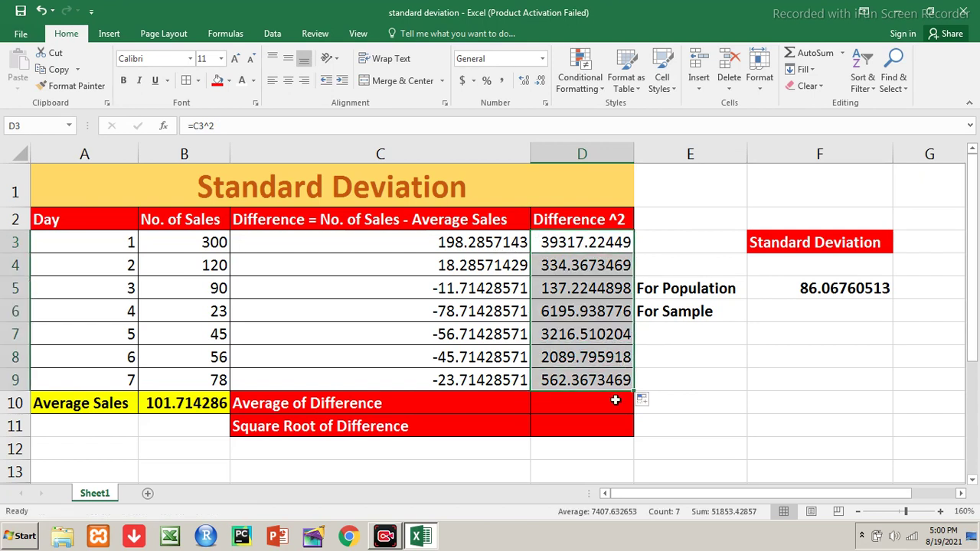
{"action": "left_click", "coordinate": [590, 408]}
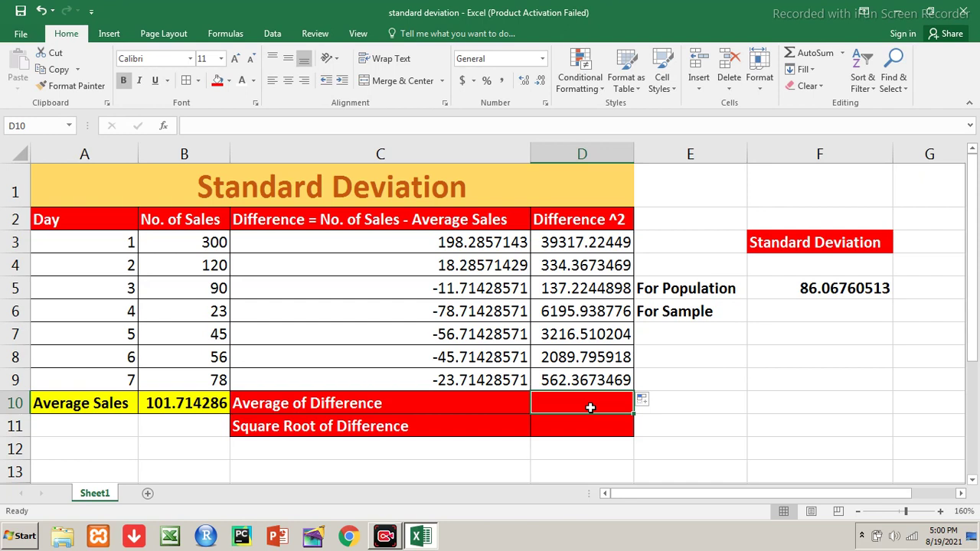
Enter =AVERAGE(D3:D9) in D10, giving 7407.632653
{"action": "type", "text": "="}
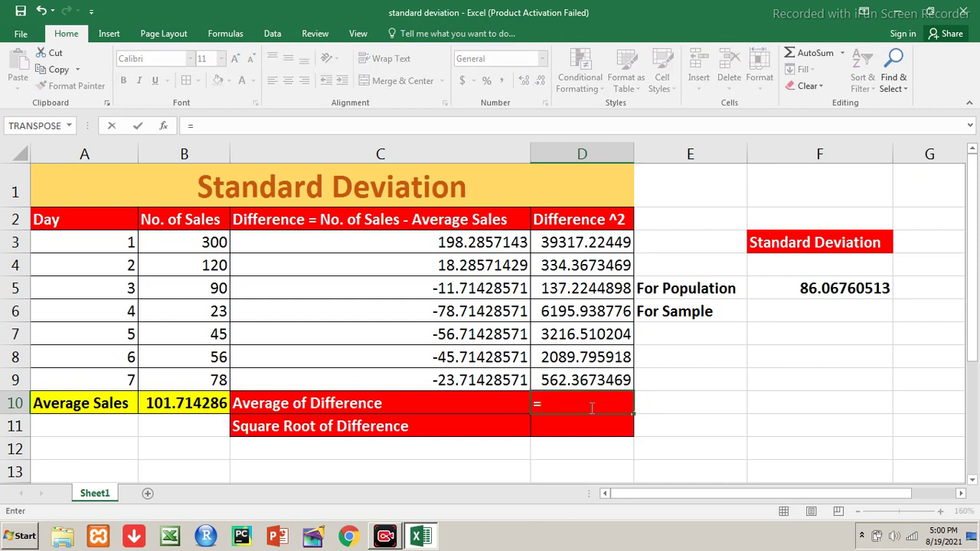
{"action": "type", "text": "average("}
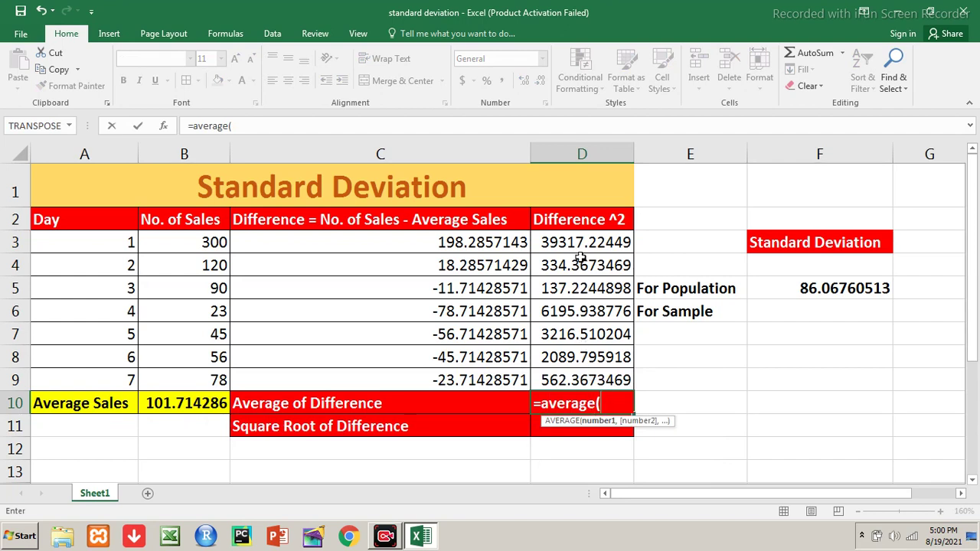
{"action": "left_click_drag", "start_coordinate": [580, 245], "coordinate": [582, 387]}
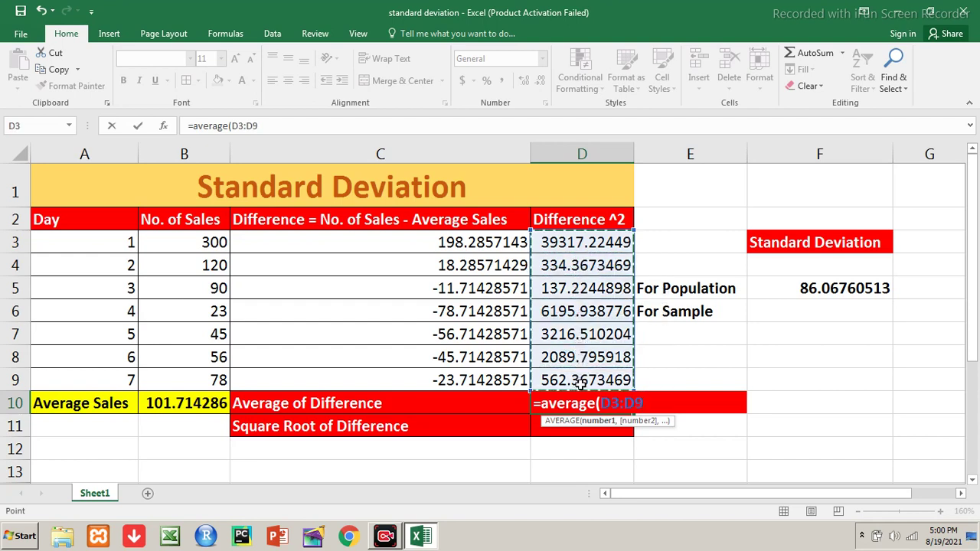
{"action": "type", "text": ")"}
{"action": "key", "text": "Return"}
{"action": "key", "text": "Up"}
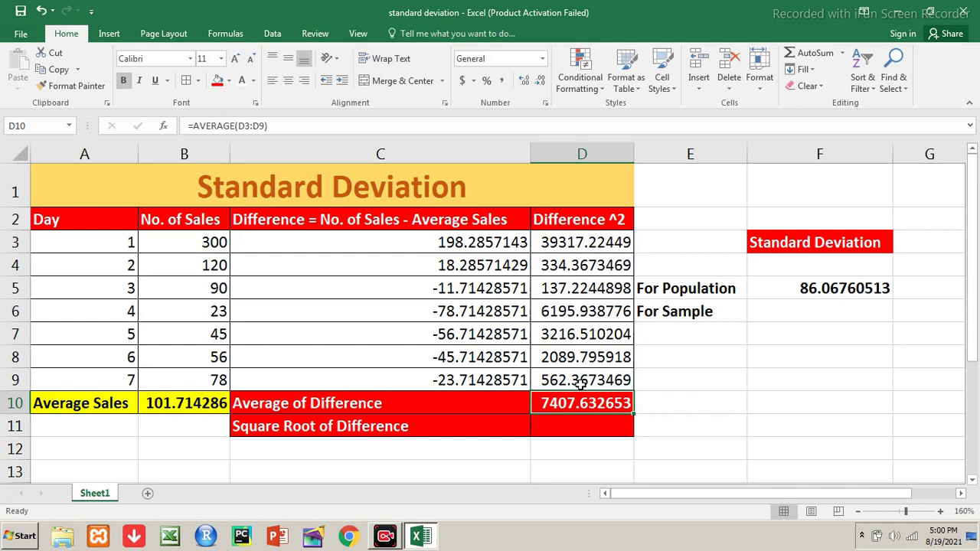
{"action": "key", "text": "Down"}
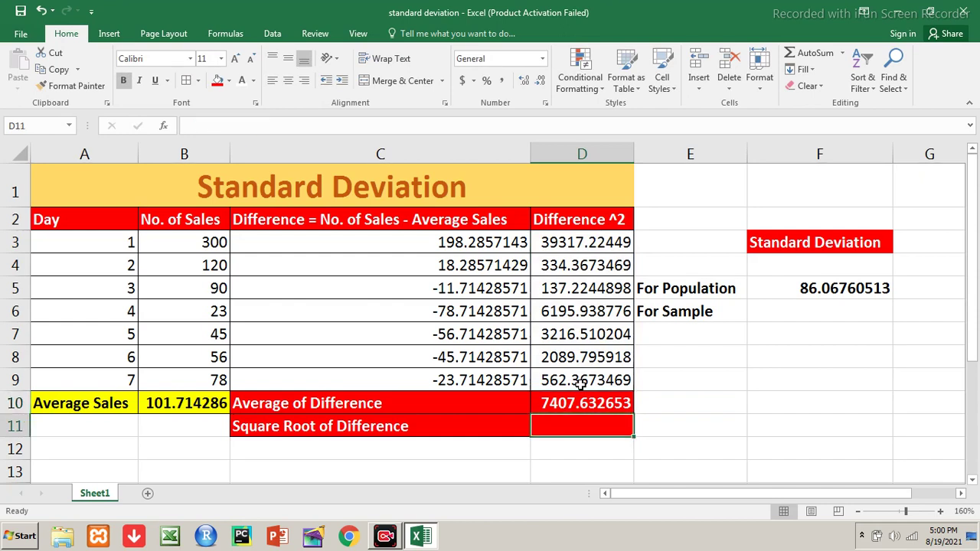
Enter =SQRT(D10) in D11, giving 86.06760513
{"action": "type", "text": "=sqrt"}
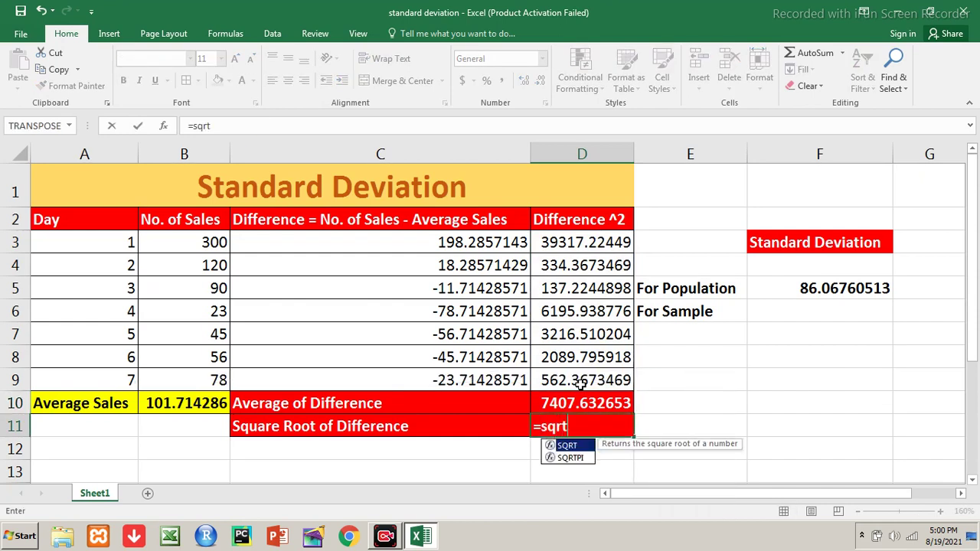
{"action": "type", "text": "("}
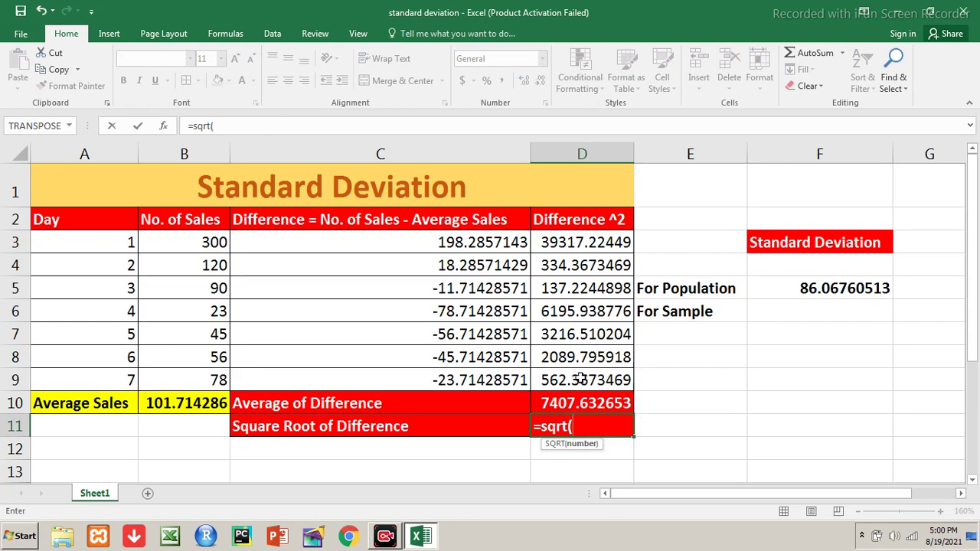
{"action": "left_click", "coordinate": [573, 401]}
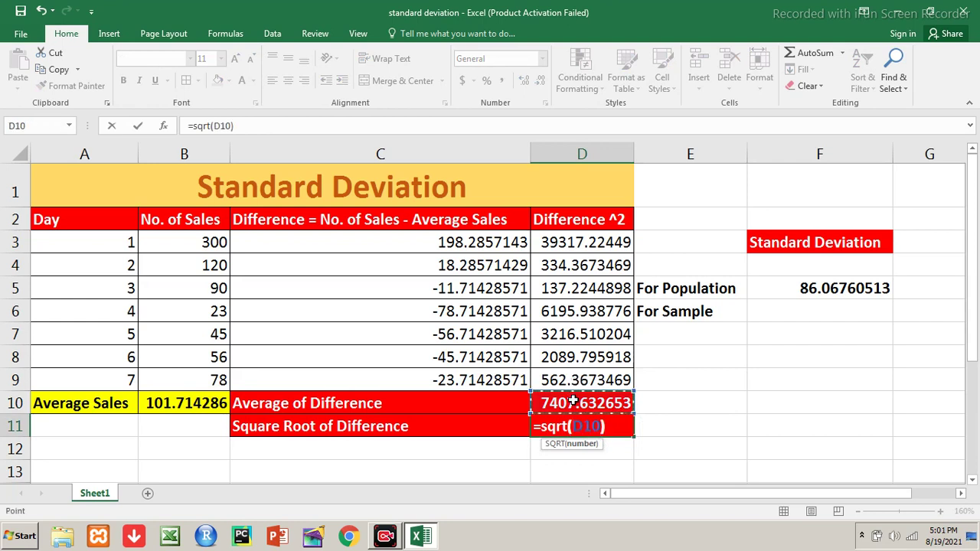
{"action": "type", "text": ")"}
{"action": "key", "text": "Return"}
{"action": "key", "text": "Up"}
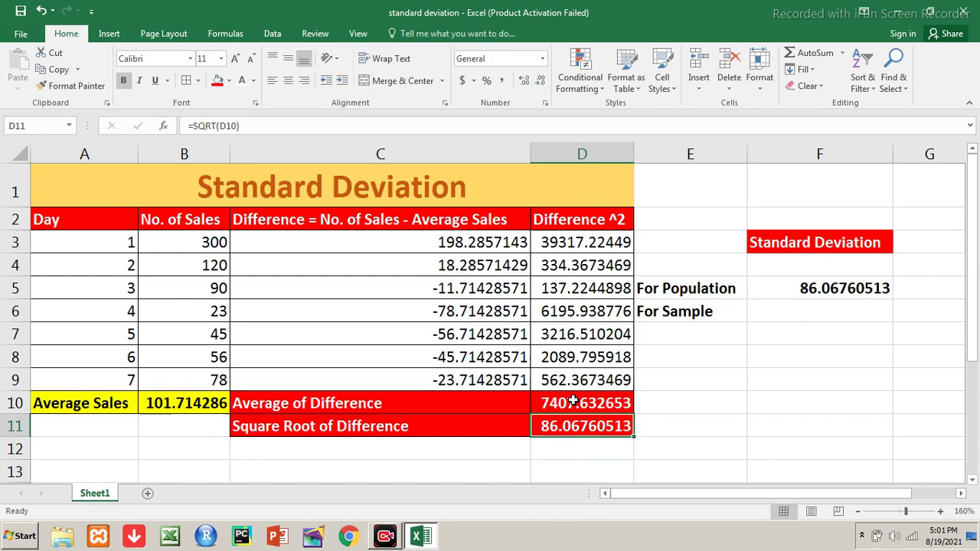
{"action": "key", "text": "Right"}
{"action": "key", "text": "Right"}
{"action": "key", "text": "Right"}
{"action": "key", "text": "Up"}
{"action": "key", "text": "Up"}
{"action": "key", "text": "Up"}
{"action": "key", "text": "Up"}
{"action": "key", "text": "Up"}
{"action": "key", "text": "Up"}
{"action": "key", "text": "Left"}
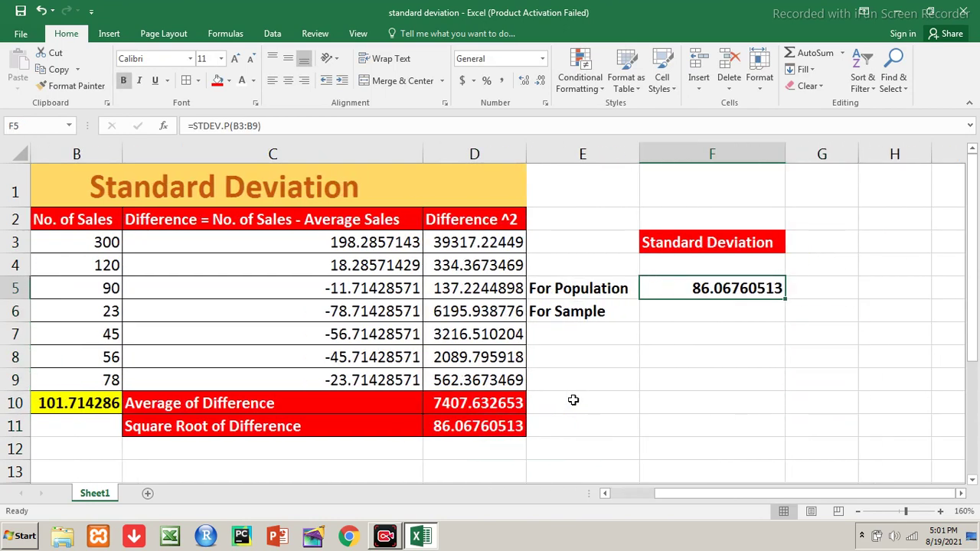
{"action": "key", "text": "Left"}
{"action": "key", "text": "Left"}
{"action": "key", "text": "Left"}
{"action": "key", "text": "Left"}
{"action": "key", "text": "Right"}
{"action": "key", "text": "Right"}
{"action": "key", "text": "Right"}
{"action": "key", "text": "Right"}
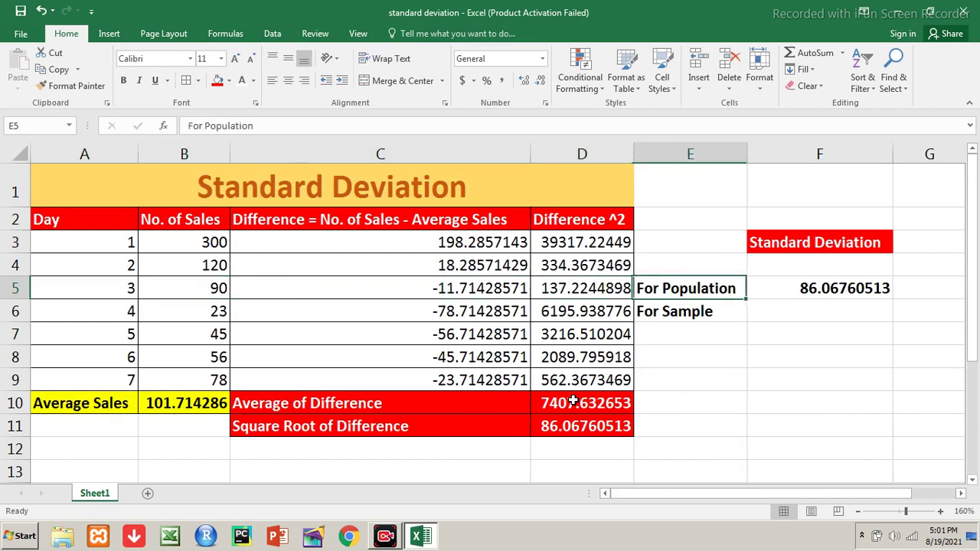
{"action": "key", "text": "Right"}
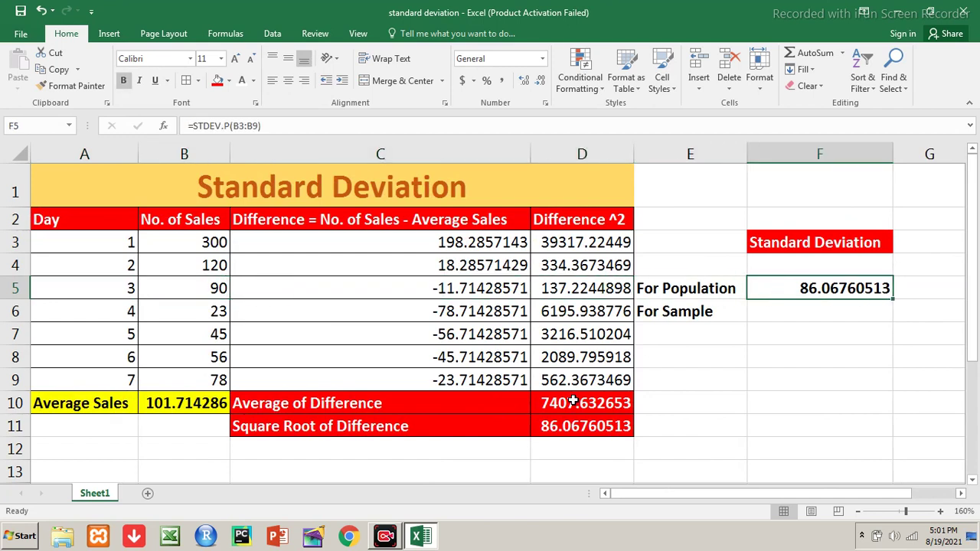
{"action": "key", "text": "F2"}
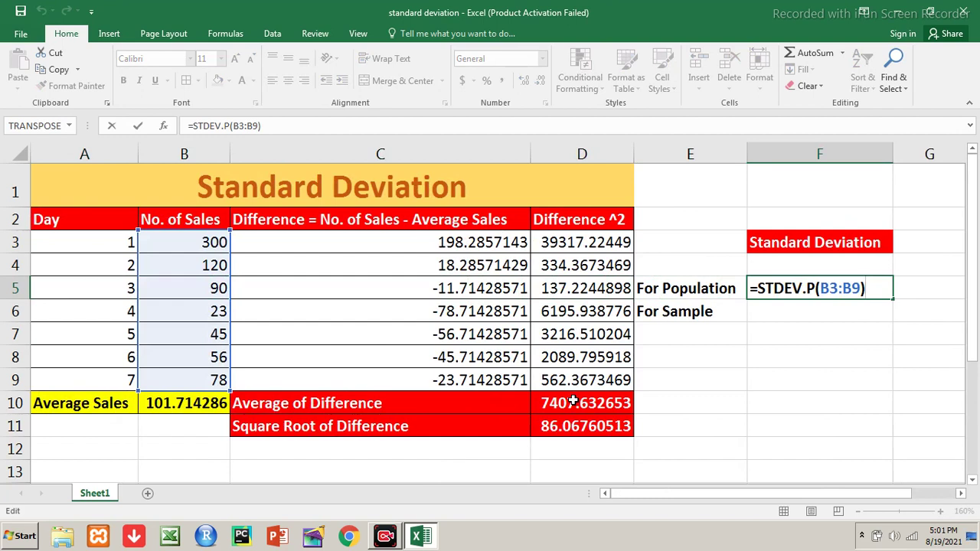
{"action": "key", "text": "Return"}
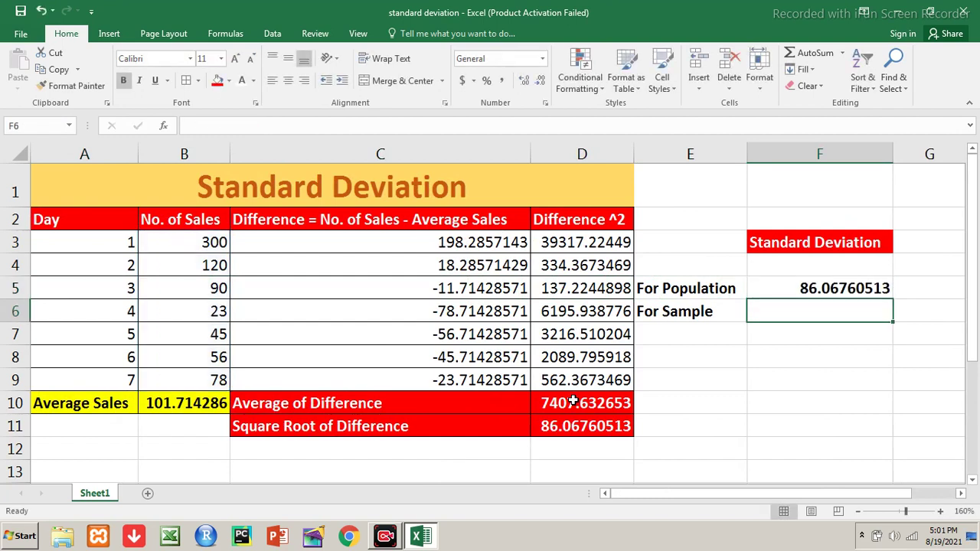
{"action": "key", "text": "Up"}
{"action": "key", "text": "Left"}
{"action": "key", "text": "Left"}
{"action": "key", "text": "Left"}
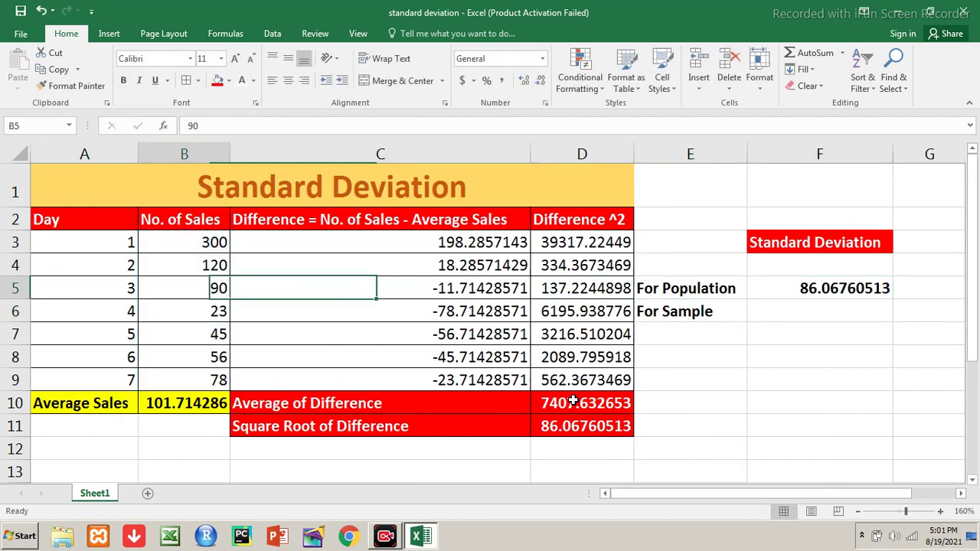
{"action": "key", "text": "Left"}
{"action": "key", "text": "Left"}
{"action": "key", "text": "Up"}
{"action": "key", "text": "Up"}
{"action": "key", "text": "Right"}
{"action": "key", "text": "Right"}
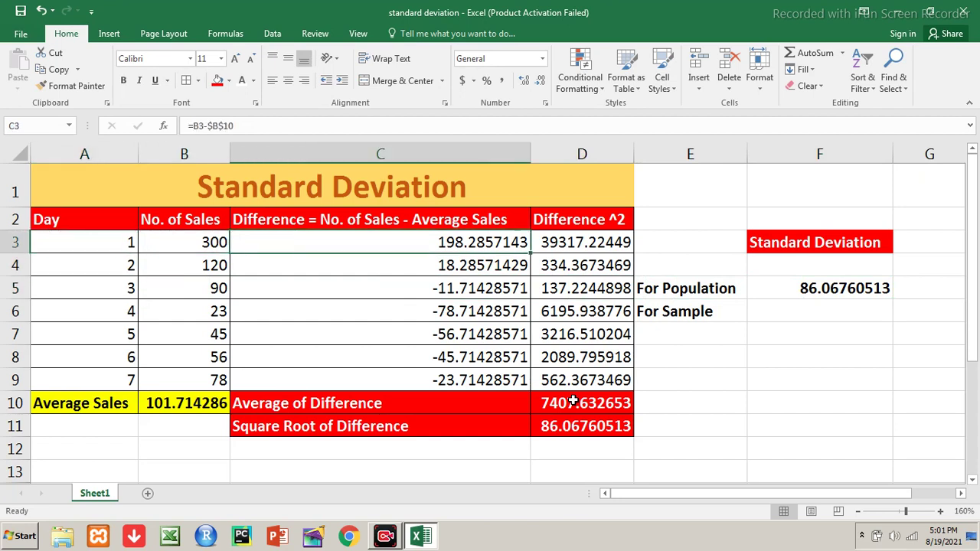
{"action": "key", "text": "Right"}
{"action": "key", "text": "Left"}
{"action": "key", "text": "Left"}
{"action": "key", "text": "Right"}
{"action": "key", "text": "Right"}
{"action": "key", "text": "Down"}
{"action": "key", "text": "Down"}
{"action": "key", "text": "Down"}
{"action": "key", "text": "Down"}
{"action": "key", "text": "Down"}
{"action": "key", "text": "Down"}
{"action": "key", "text": "Down"}
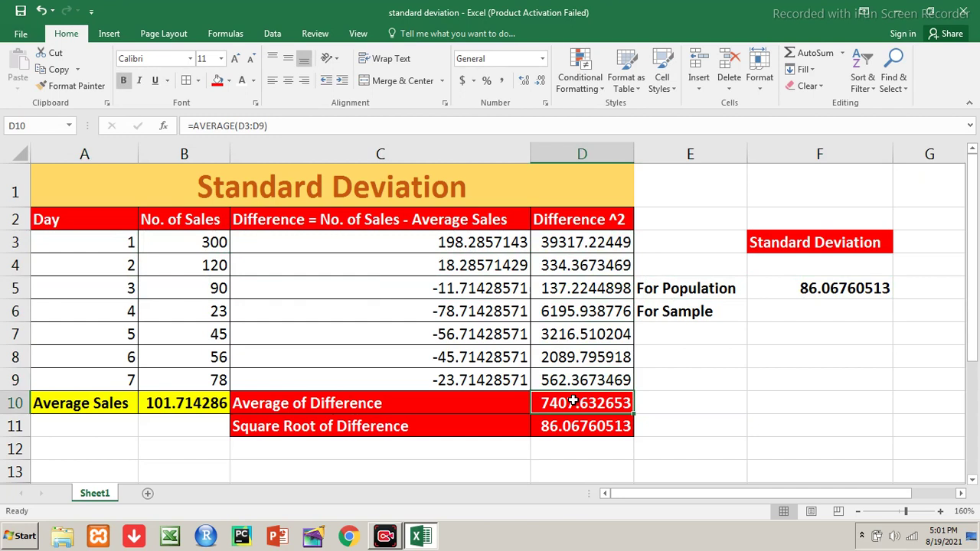
{"action": "key", "text": "Down"}
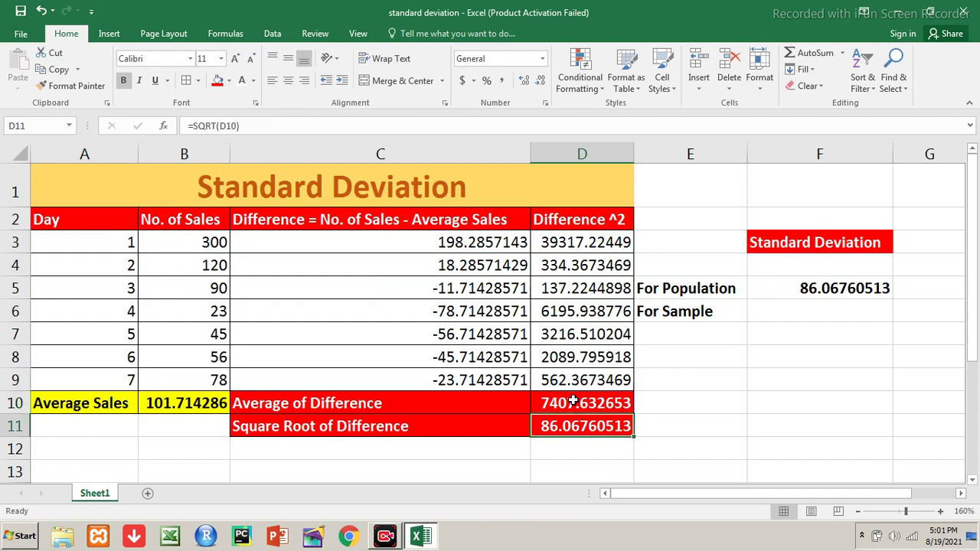
{"action": "key", "text": "Up"}
{"action": "key", "text": "F2"}
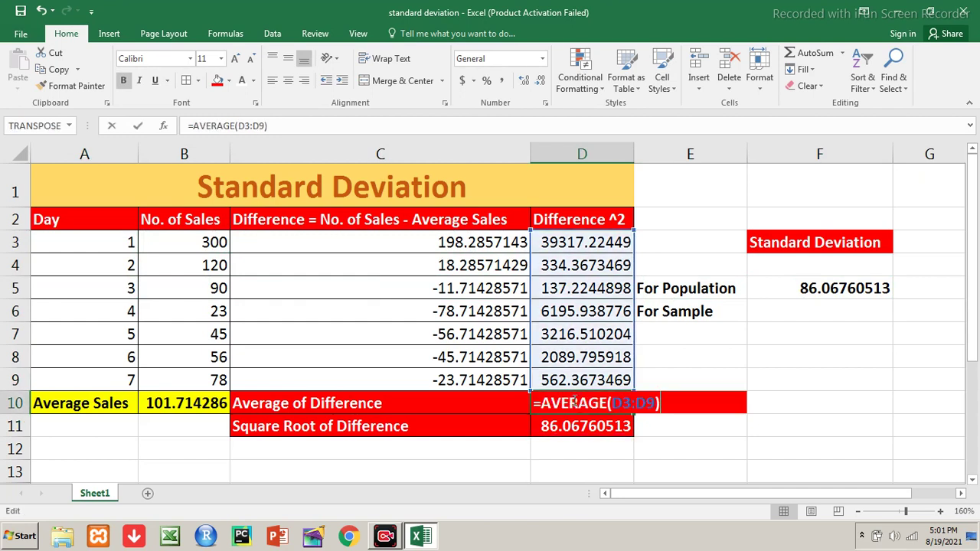
Rewrite D10 as =SUM(D3:D9)/COUNT(D3:D9), still giving 7407.632653
{"action": "key", "text": "Left"}
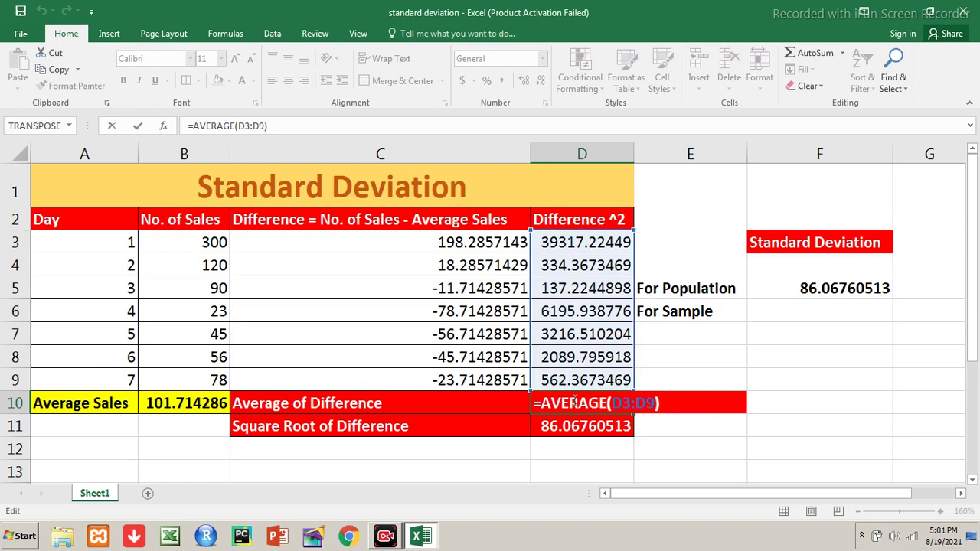
{"action": "key", "text": "Left"}
{"action": "key", "text": "Left"}
{"action": "key", "text": "Left"}
{"action": "key", "text": "Left"}
{"action": "key", "text": "Left"}
{"action": "key", "text": "BackSpace"}
{"action": "key", "text": "BackSpace"}
{"action": "key", "text": "BackSpace"}
{"action": "key", "text": "BackSpace"}
{"action": "key", "text": "BackSpace"}
{"action": "key", "text": "BackSpace"}
{"action": "key", "text": "BackSpace"}
{"action": "type", "text": "sum"}
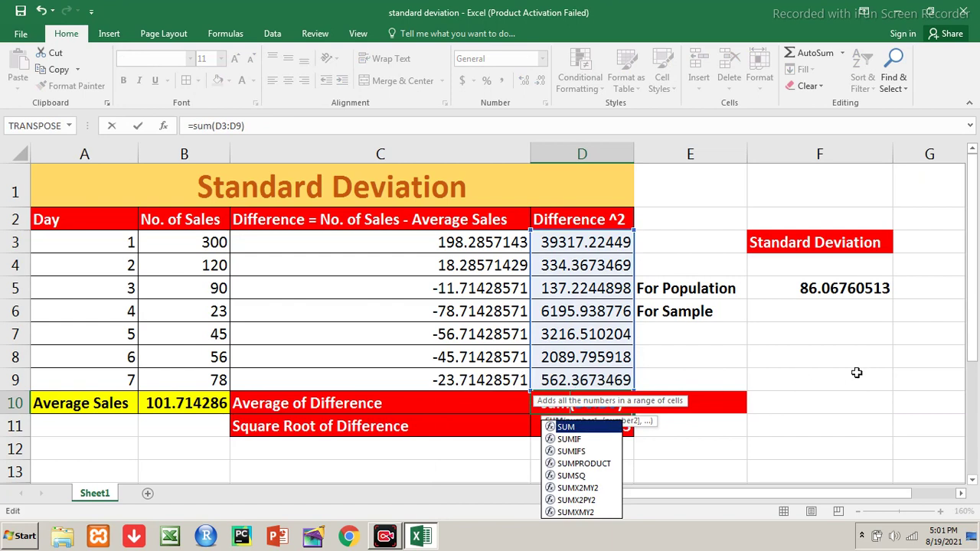
{"action": "key", "text": "Escape"}
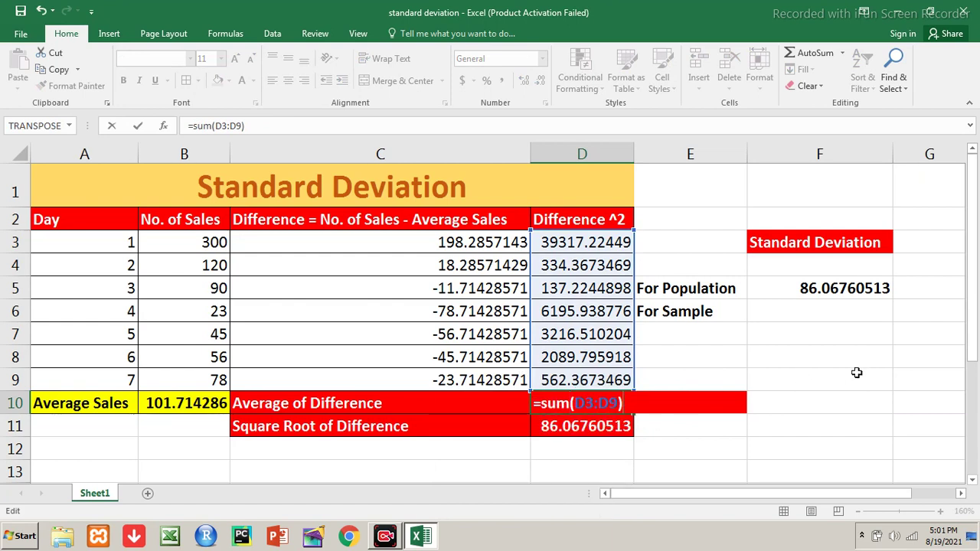
{"action": "type", "text": "/"}
{"action": "type", "text": "count("}
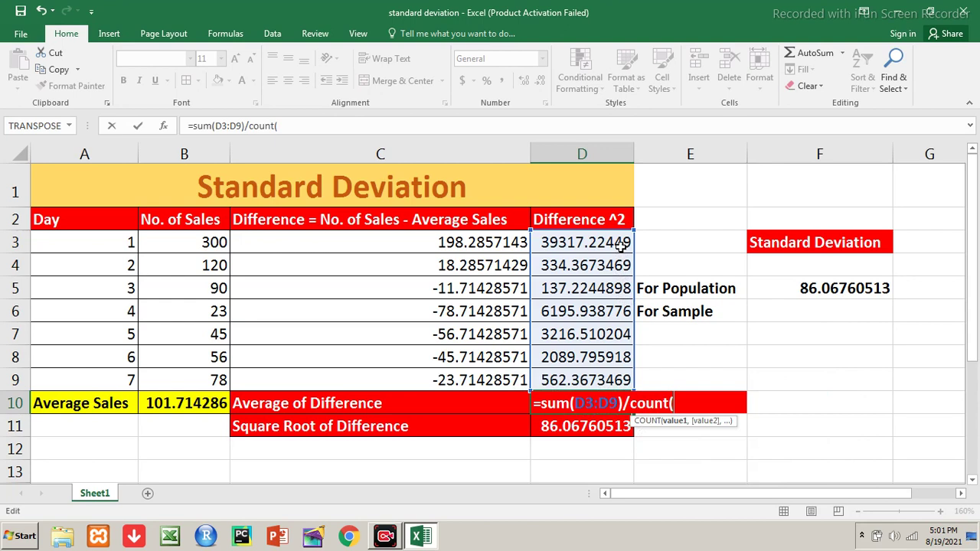
{"action": "left_click_drag", "start_coordinate": [620, 252], "coordinate": [604, 386]}
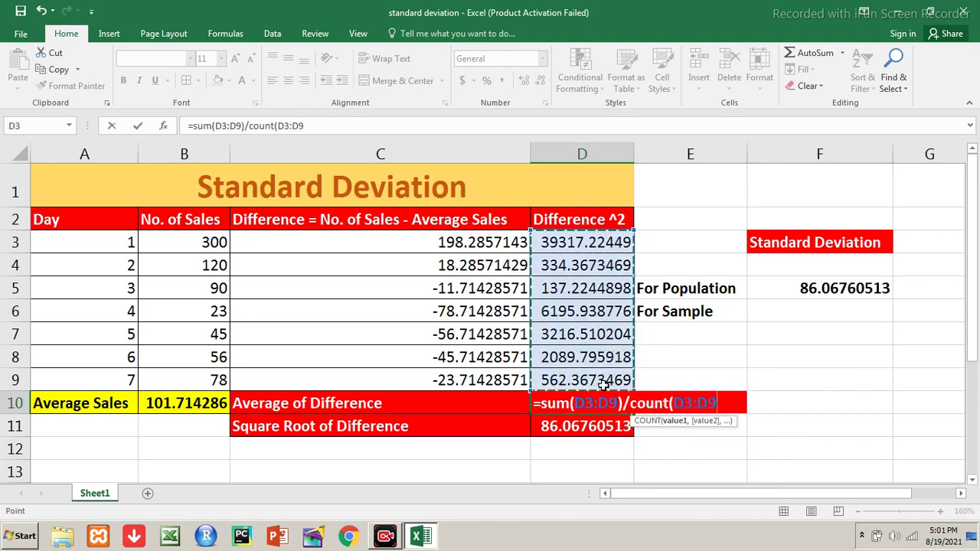
{"action": "type", "text": ")"}
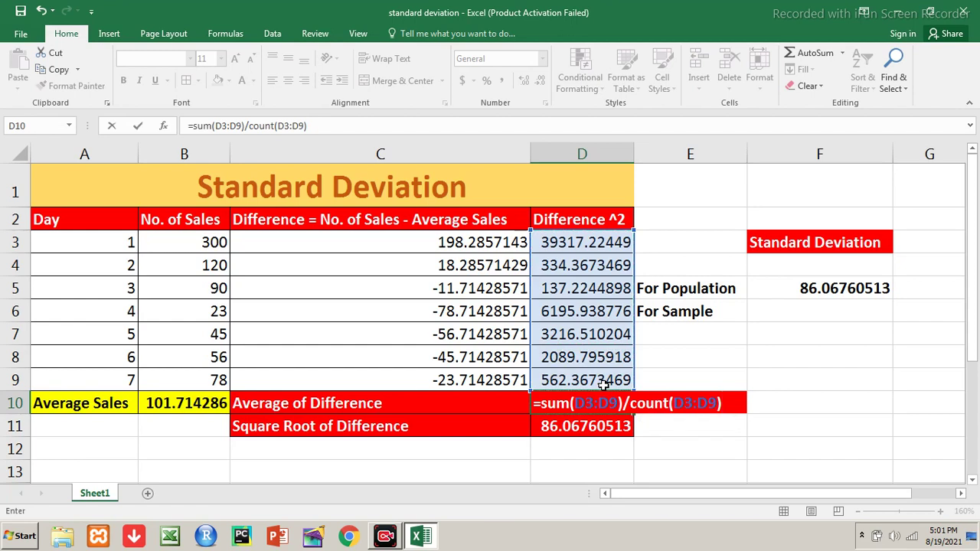
{"action": "key", "text": "Return"}
Review the difference columns and select the day numbers to check their count
{"action": "key", "text": "Down"}
{"action": "key", "text": "Up"}
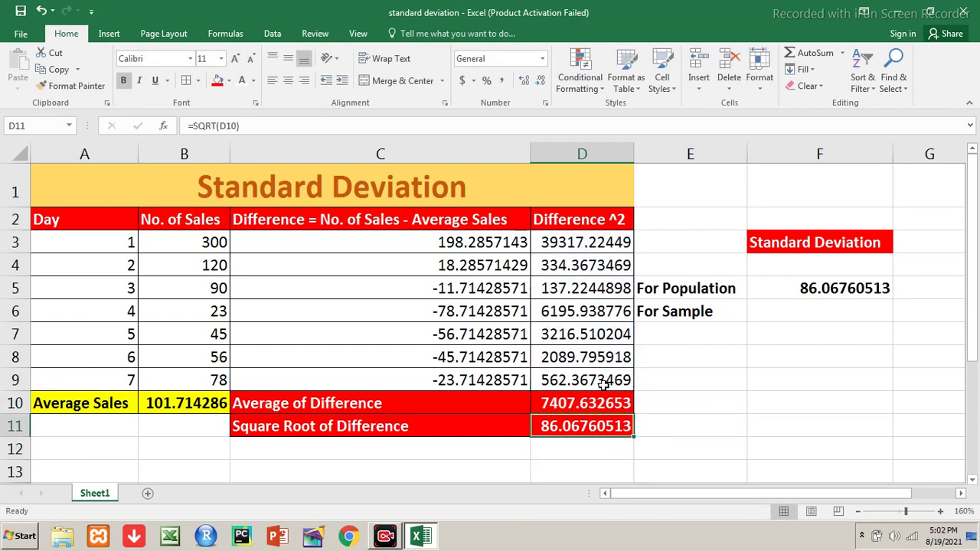
{"action": "key", "text": "Up"}
{"action": "key", "text": "Up"}
{"action": "key", "text": "Up"}
{"action": "key", "text": "Up"}
{"action": "key", "text": "Up"}
{"action": "key", "text": "Up"}
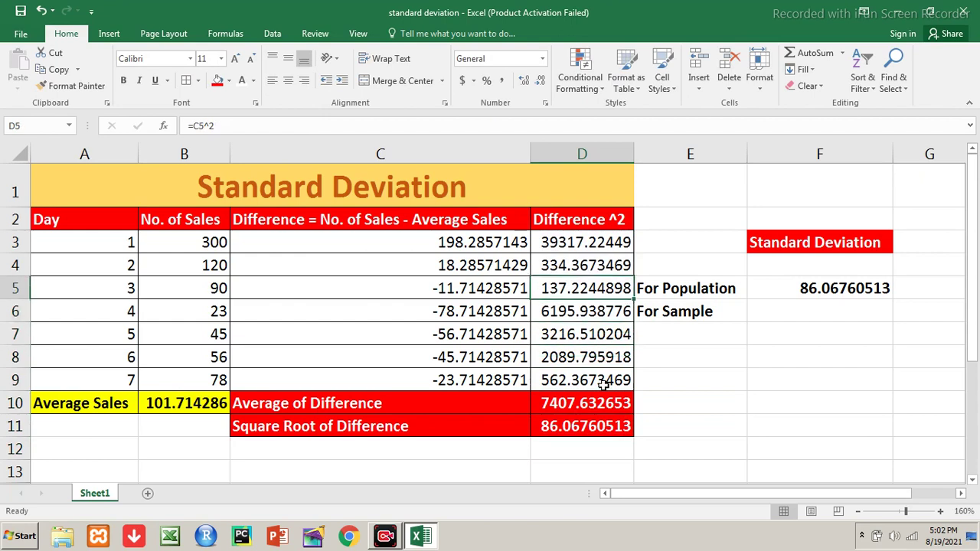
{"action": "key", "text": "Right"}
{"action": "key", "text": "Right"}
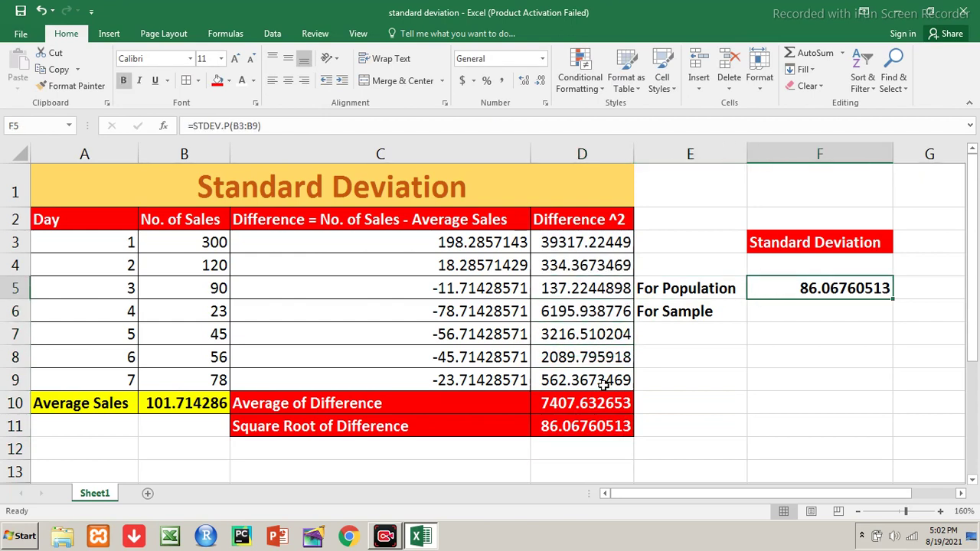
{"action": "key", "text": "Left"}
{"action": "key", "text": "Left"}
{"action": "key", "text": "Left"}
{"action": "key", "text": "Down"}
{"action": "key", "text": "Down"}
{"action": "key", "text": "Down"}
{"action": "key", "text": "Down"}
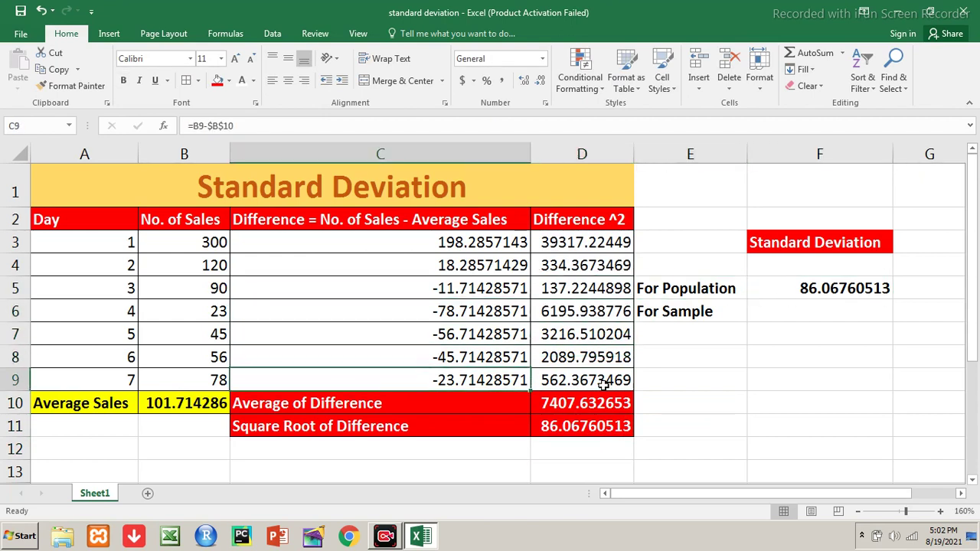
{"action": "key", "text": "Right"}
{"action": "key", "text": "Down"}
{"action": "key", "text": "Up"}
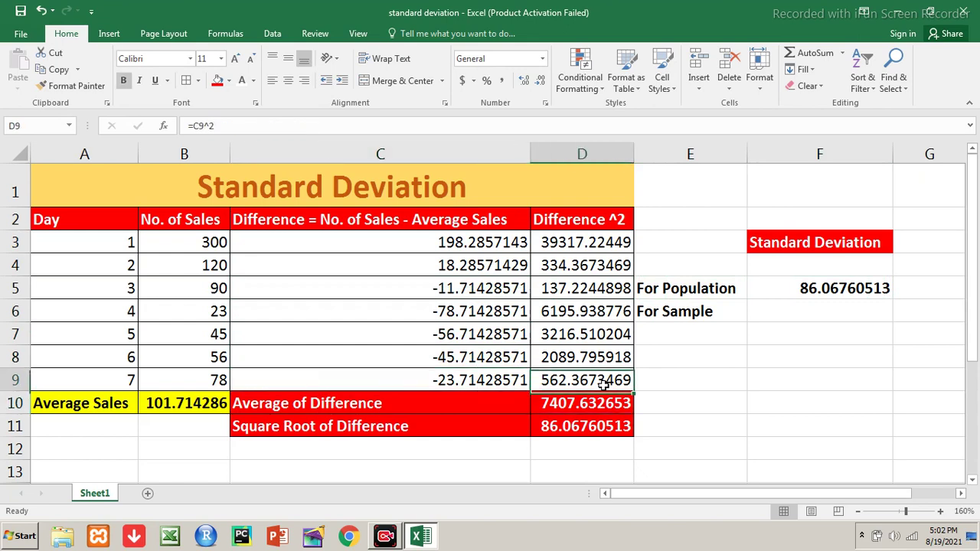
{"action": "key", "text": "Up"}
{"action": "key", "text": "Up"}
{"action": "key", "text": "Left"}
{"action": "key", "text": "Left"}
{"action": "key", "text": "Left"}
{"action": "key", "text": "Up"}
{"action": "key", "text": "Up"}
{"action": "key", "text": "Up"}
{"action": "key", "text": "Up"}
{"action": "key", "text": "shift+Down"}
{"action": "key", "text": "shift+Down"}
{"action": "key", "text": "shift+Down"}
{"action": "key", "text": "shift+Down"}
{"action": "key", "text": "shift+Down"}
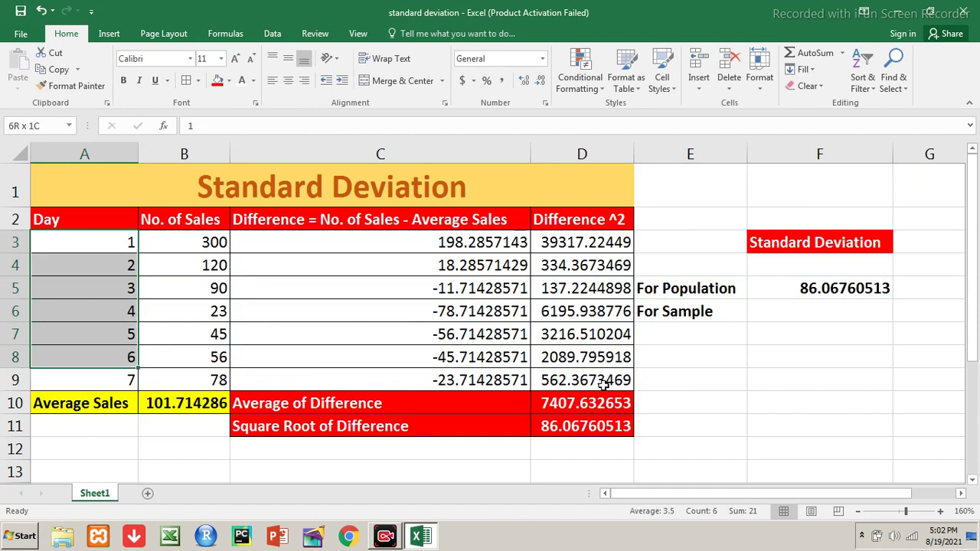
{"action": "key", "text": "shift+Down"}
{"action": "key", "text": "Right"}
{"action": "key", "text": "Right"}
{"action": "key", "text": "Right"}
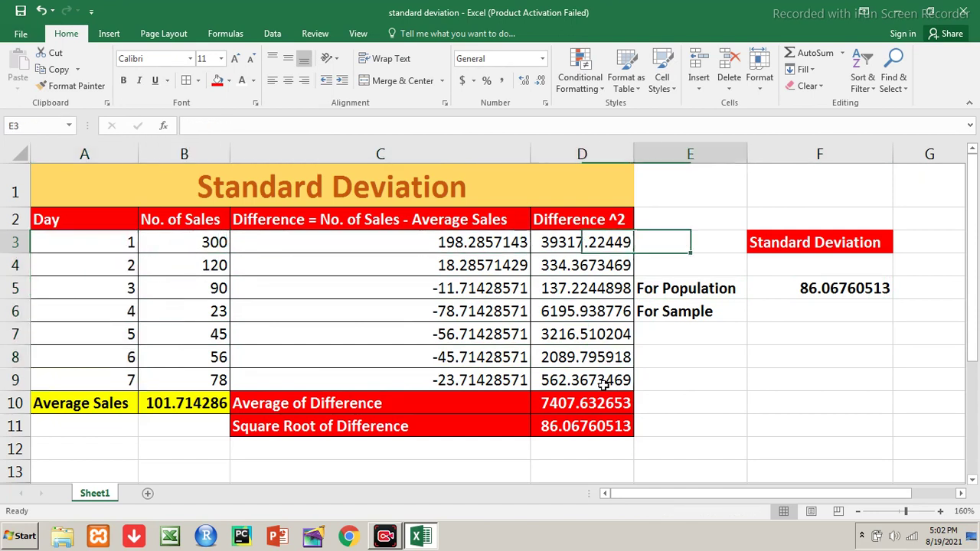
{"action": "key", "text": "Down"}
{"action": "key", "text": "Down"}
{"action": "key", "text": "Down"}
{"action": "key", "text": "Down"}
{"action": "key", "text": "Down"}
{"action": "key", "text": "Down"}
{"action": "key", "text": "Down"}
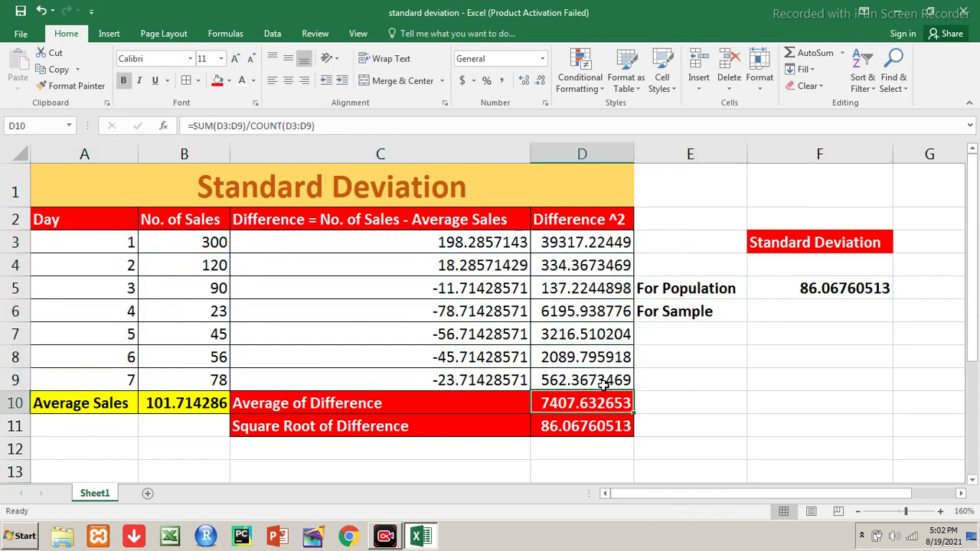
Display the D10 formula again without changing it
{"action": "key", "text": "F2"}
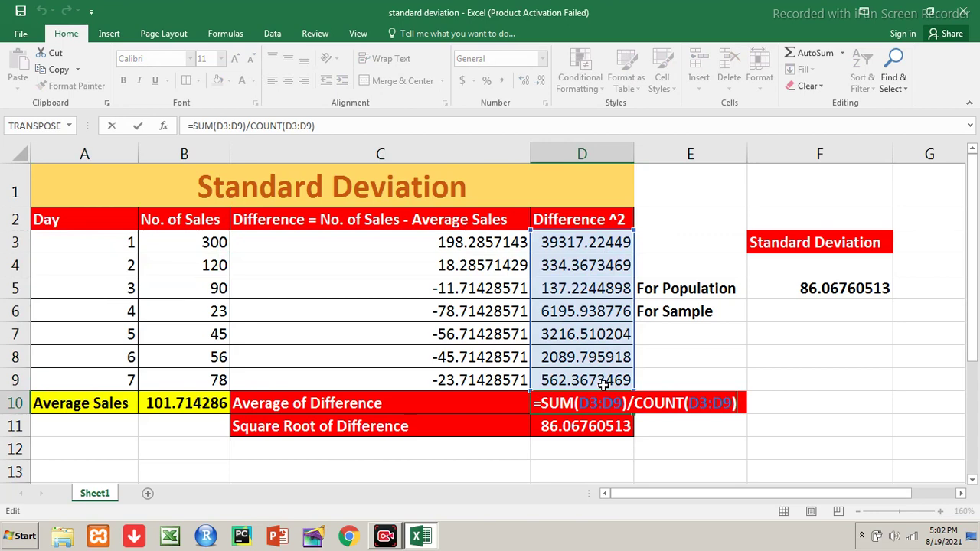
{"action": "key", "text": "Escape"}
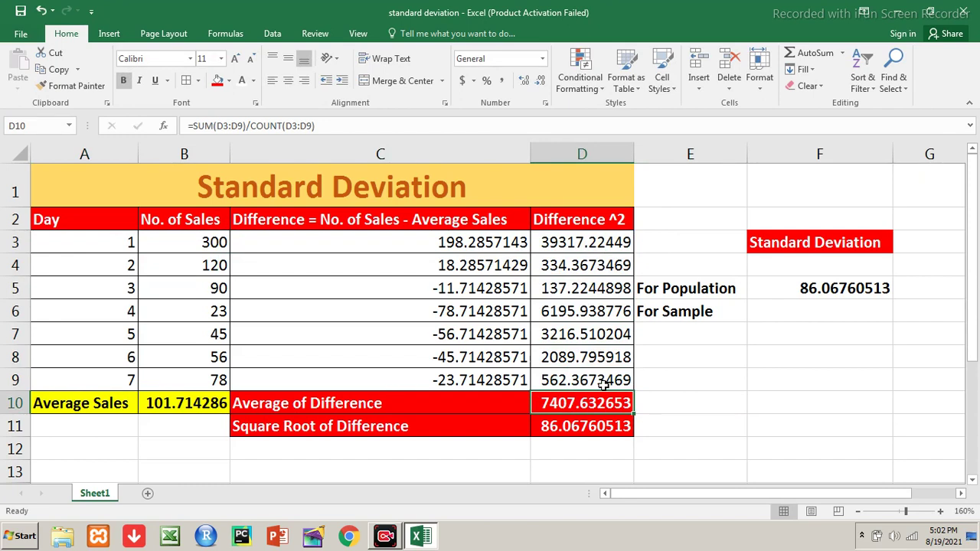
{"action": "key", "text": "Up"}
{"action": "key", "text": "Up"}
{"action": "key", "text": "Up"}
{"action": "key", "text": "Up"}
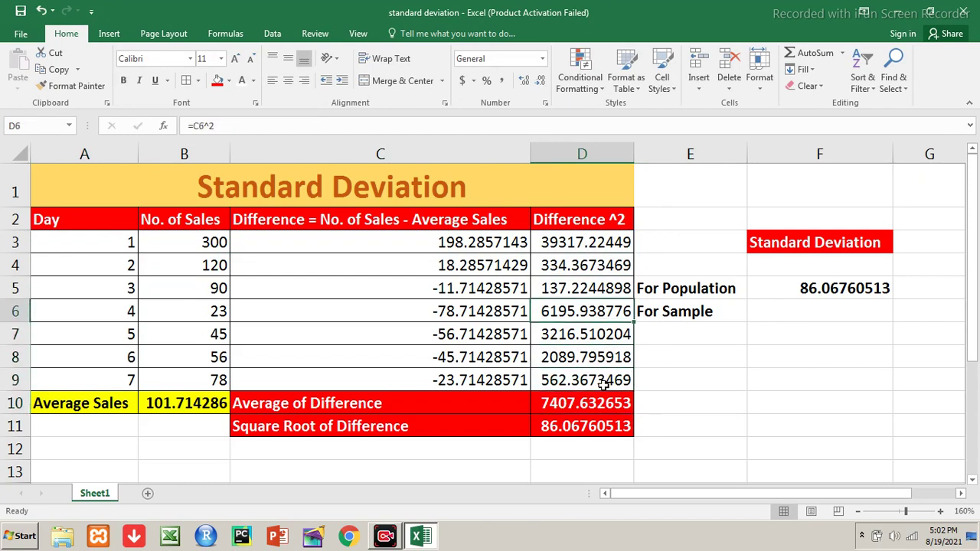
{"action": "key", "text": "Right"}
{"action": "key", "text": "Right"}
Enter =STDEV.S(B3:B9) in F6 after fixing the mistyped name, giving 92.96363856
{"action": "type", "text": "="}
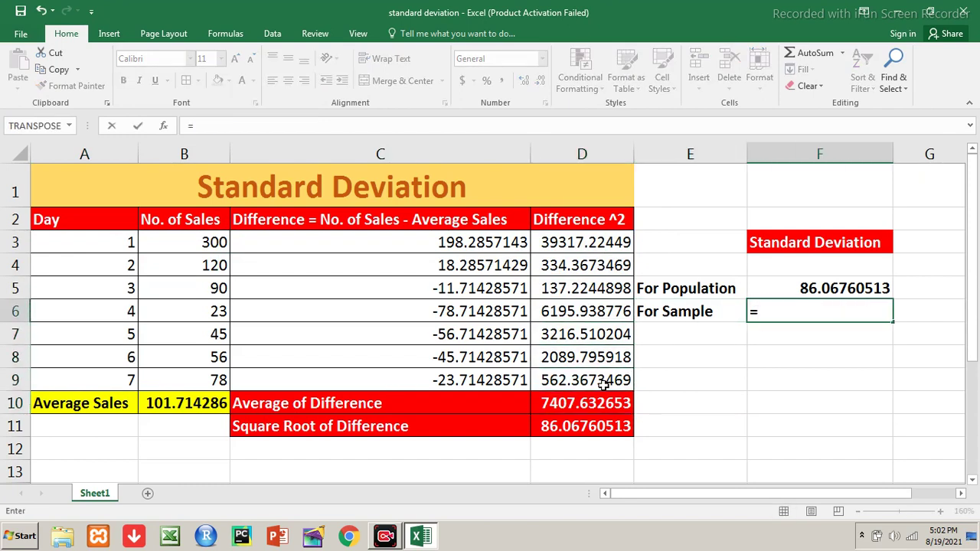
{"action": "type", "text": "stddev"}
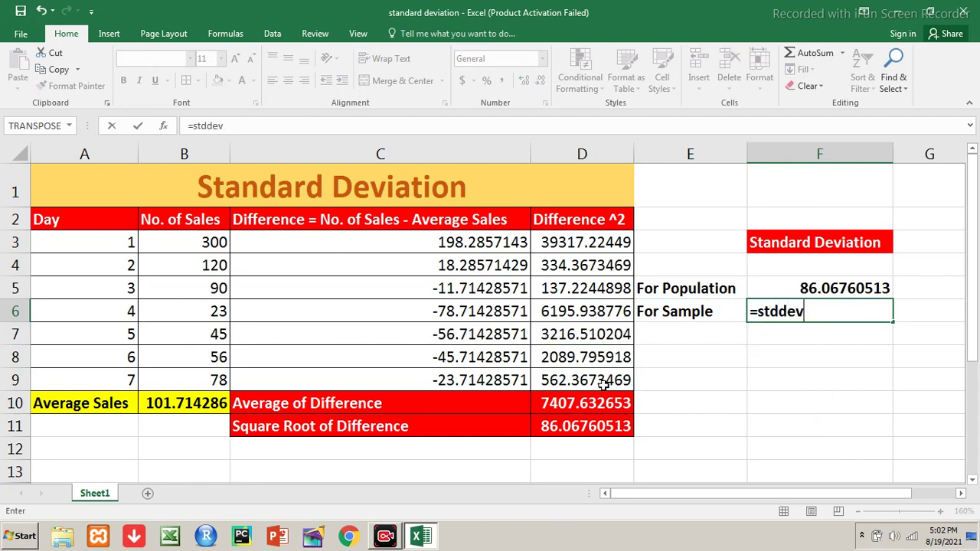
{"action": "key", "text": "BackSpace"}
{"action": "key", "text": "BackSpace"}
{"action": "key", "text": "BackSpace"}
{"action": "key", "text": "BackSpace"}
{"action": "type", "text": "t"}
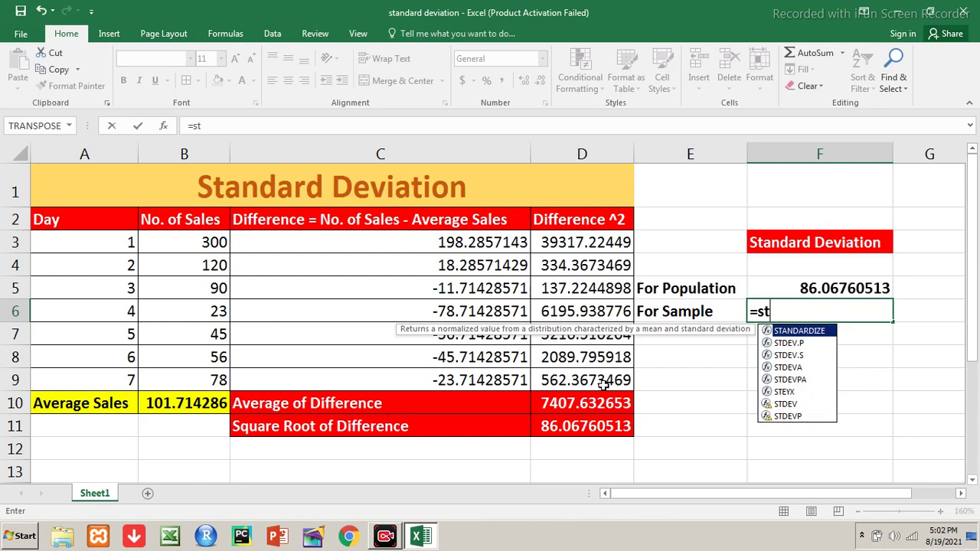
{"action": "type", "text": "d"}
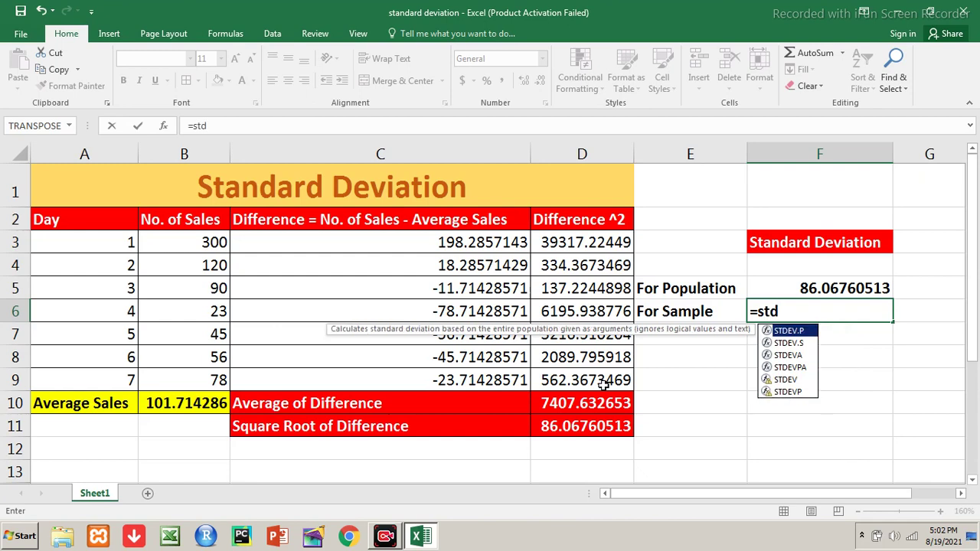
{"action": "key", "text": "Down"}
{"action": "key", "text": "Tab"}
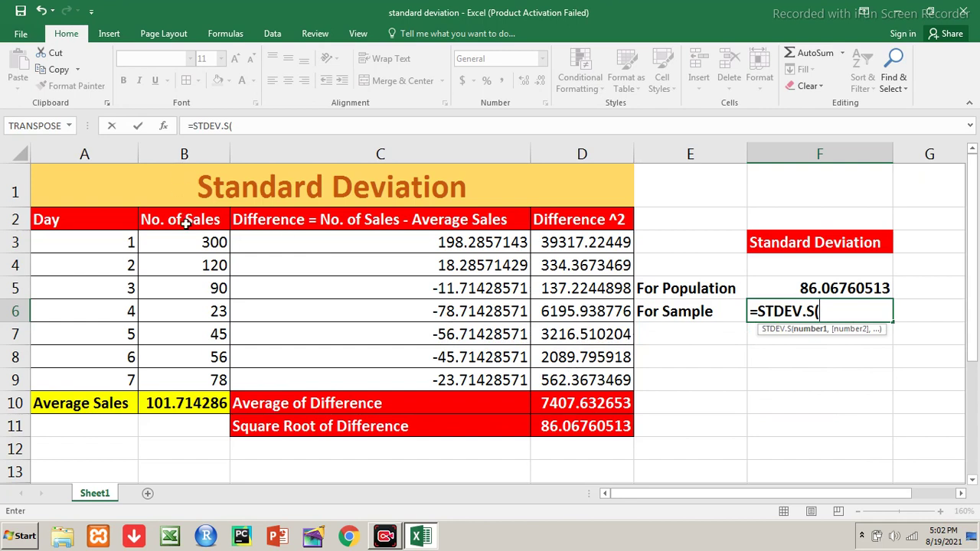
{"action": "mouse_move", "coordinate": [186, 242]}
{"action": "left_mouse_down"}
{"action": "mouse_move", "coordinate": [184, 403]}
{"action": "mouse_move", "coordinate": [184, 378]}
{"action": "left_mouse_up"}
{"action": "type", "text": ")"}
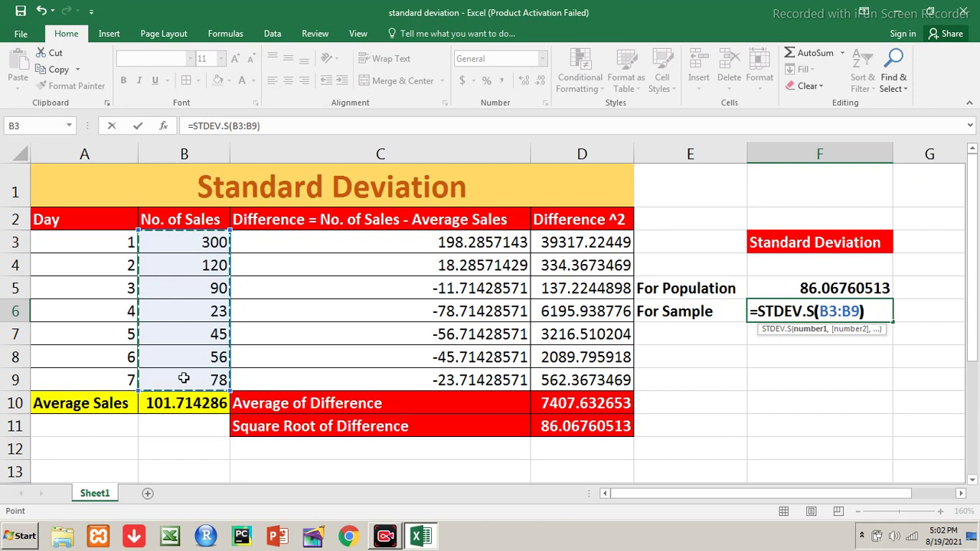
{"action": "key", "text": "Return"}
{"action": "key", "text": "Up"}
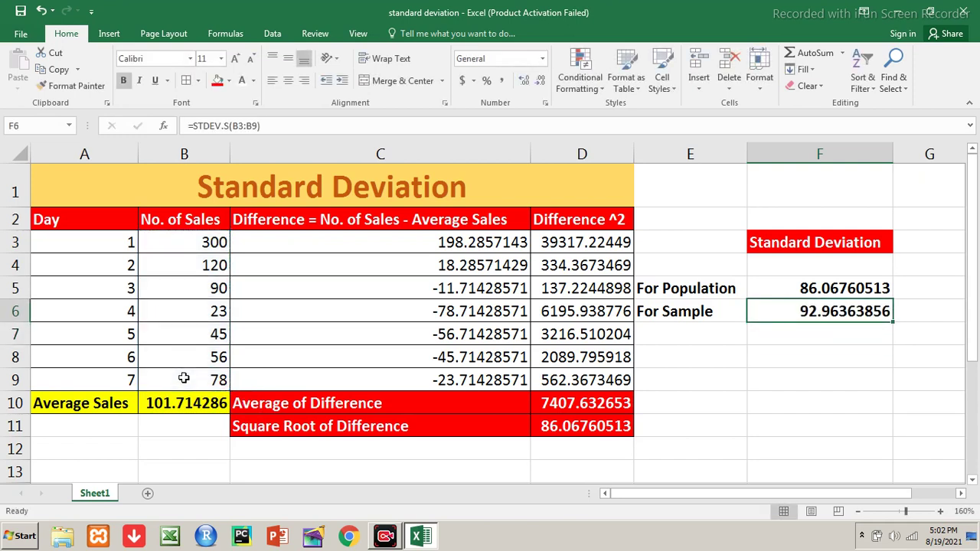
Put the D10 formula =SUM(D3:D9)/COUNT(D3:D9) into edit mode
{"action": "key", "text": "Up"}
{"action": "key", "text": "Down"}
{"action": "key", "text": "Up"}
{"action": "key", "text": "Left"}
{"action": "key", "text": "Left"}
{"action": "key", "text": "Left"}
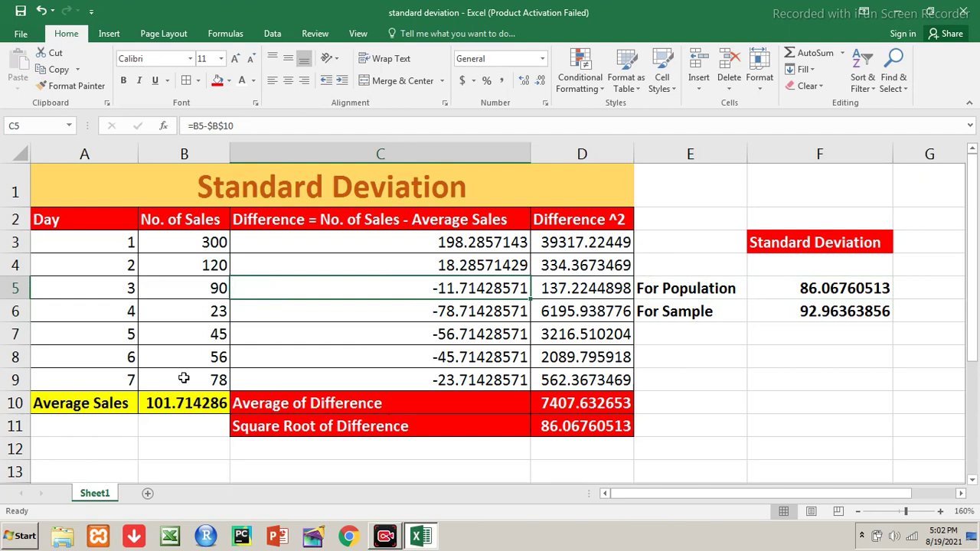
{"action": "key", "text": "Right"}
{"action": "key", "text": "Down"}
{"action": "key", "text": "Down"}
{"action": "key", "text": "Down"}
{"action": "key", "text": "Down"}
{"action": "key", "text": "Down"}
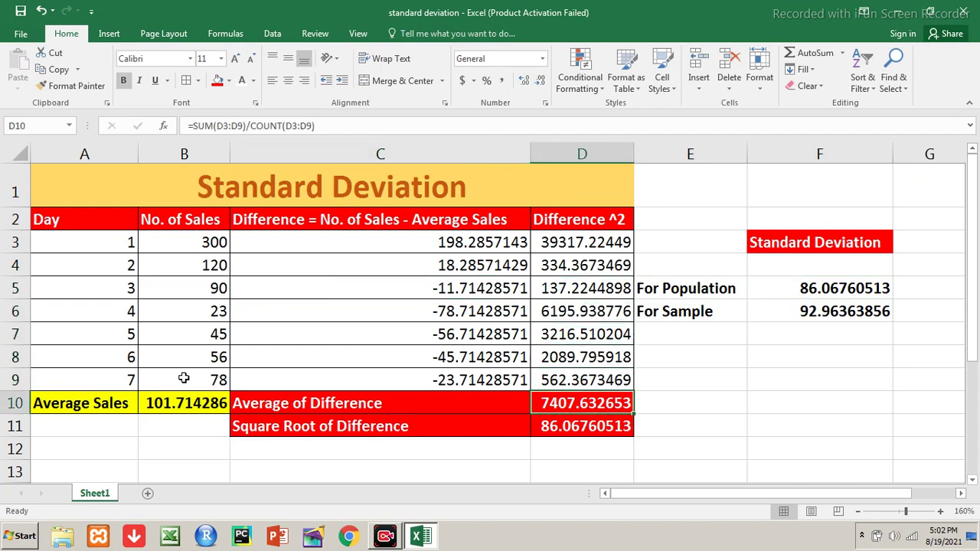
{"action": "key", "text": "F2"}
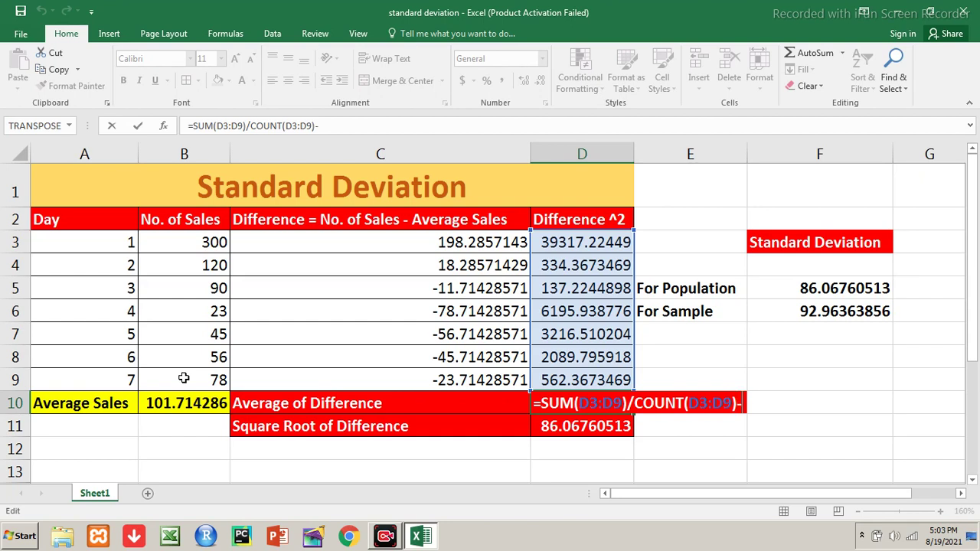
Change D10 to =SUM(D3:D9)/(COUNT(D3:D9)-1) so D11 gives the sample value 92.96363856
{"action": "type", "text": "-1"}
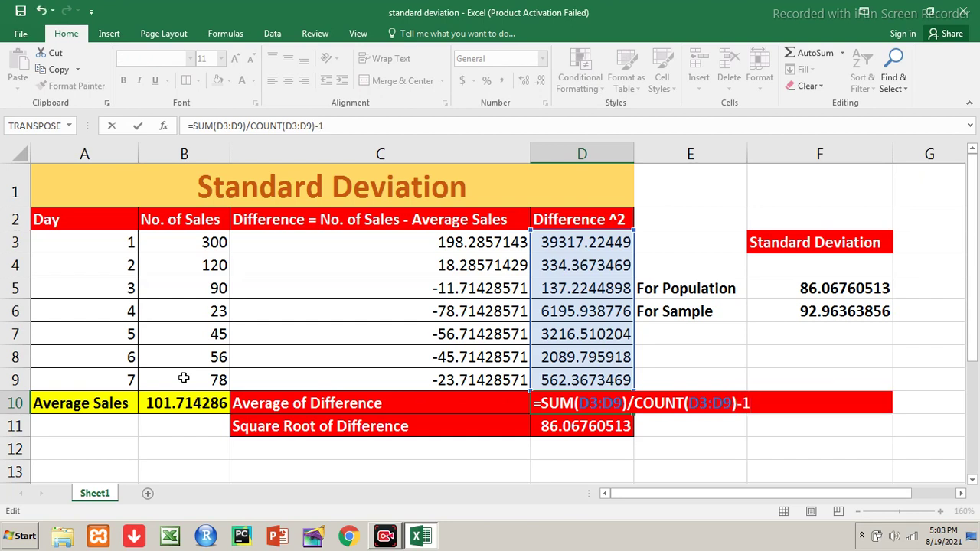
{"action": "key", "text": "Return"}
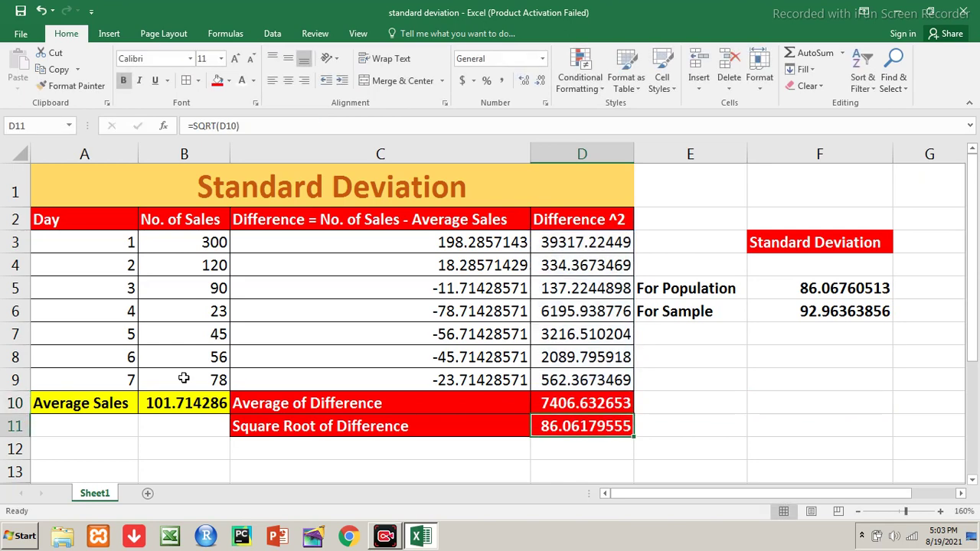
{"action": "key", "text": "Up"}
{"action": "key", "text": "F2"}
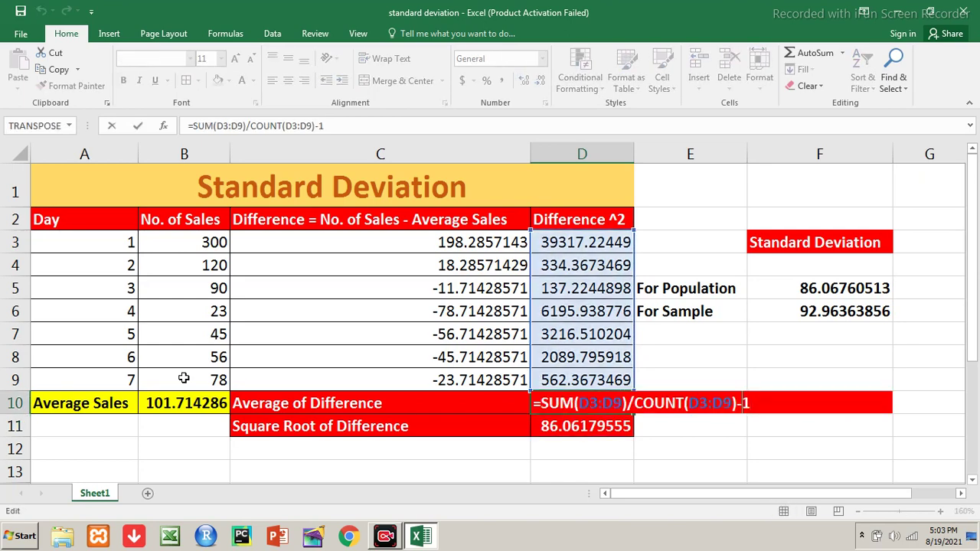
{"action": "key", "text": "Left"}
{"action": "key", "text": "Left"}
{"action": "key", "text": "Left"}
{"action": "key", "text": "Left"}
{"action": "key", "text": "Left"}
{"action": "key", "text": "Left"}
{"action": "key", "text": "Left"}
{"action": "key", "text": "Left"}
{"action": "type", "text": "("}
{"action": "key", "text": "End"}
{"action": "type", "text": ")"}
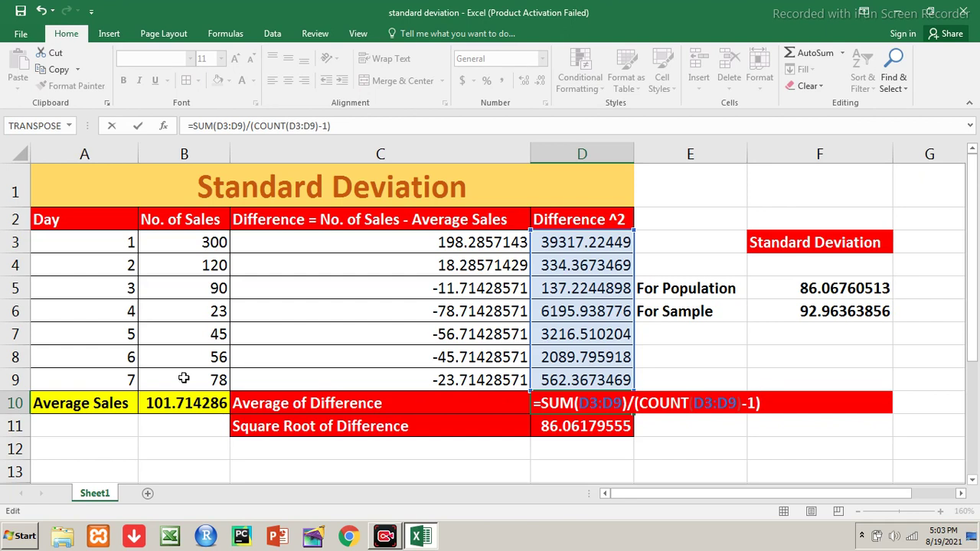
{"action": "key", "text": "Return"}
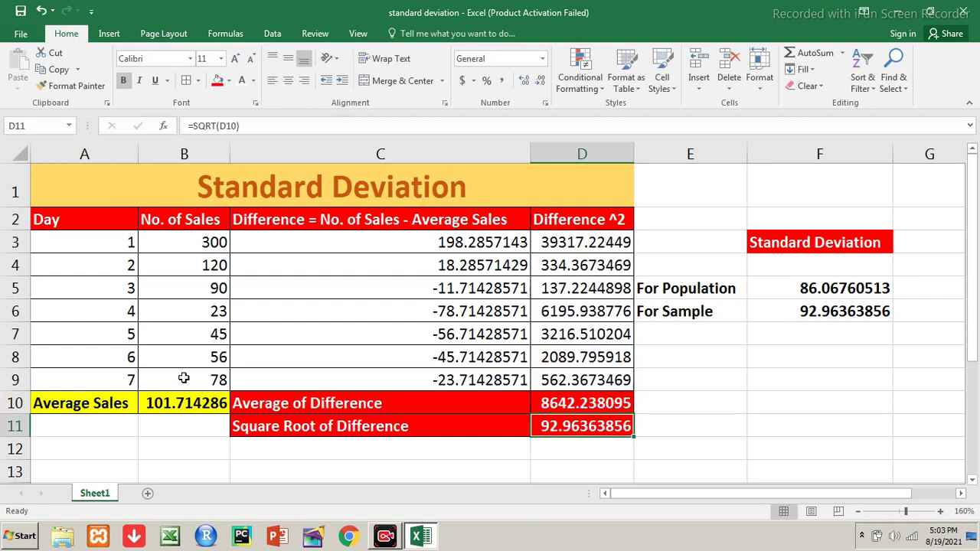
{"action": "key", "text": "Down"}
{"action": "key", "text": "Up"}
{"action": "key", "text": "Right"}
{"action": "key", "text": "Right"}
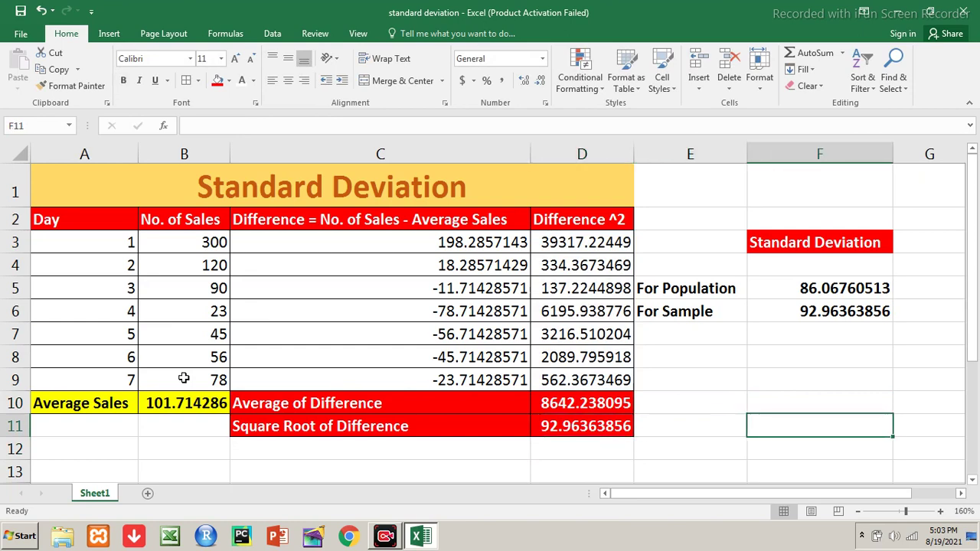
{"action": "key", "text": "Up"}
{"action": "key", "text": "Up"}
{"action": "key", "text": "Up"}
{"action": "key", "text": "Up"}
{"action": "key", "text": "Up"}
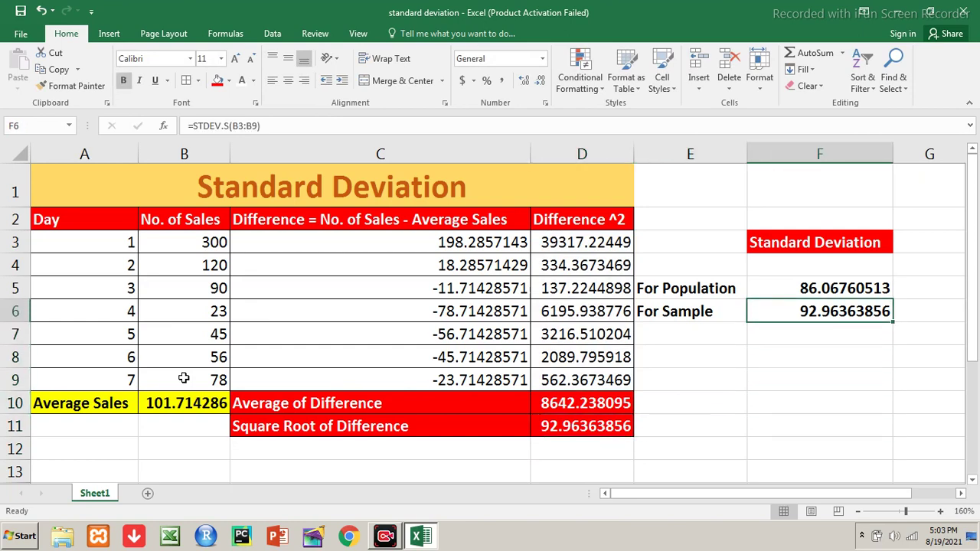
{"action": "key", "text": "Down"}
{"action": "key", "text": "Down"}
{"action": "key", "text": "Down"}
{"action": "key", "text": "Up"}
{"action": "key", "text": "Up"}
{"action": "key", "text": "Up"}
{"action": "key", "text": "Down"}
{"action": "key", "text": "Down"}
{"action": "key", "text": "Down"}
{"action": "key", "text": "Down"}
{"action": "key", "text": "Down"}
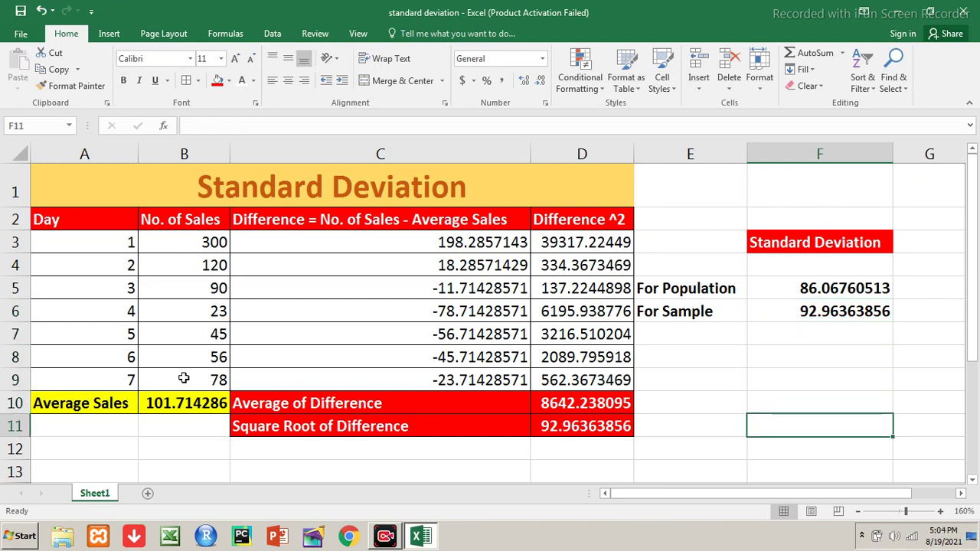
{"action": "key", "text": "Up"}
{"action": "key", "text": "Up"}
{"action": "key", "text": "Up"}
{"action": "key", "text": "Up"}
{"action": "key", "text": "Up"}
{"action": "key", "text": "Up"}
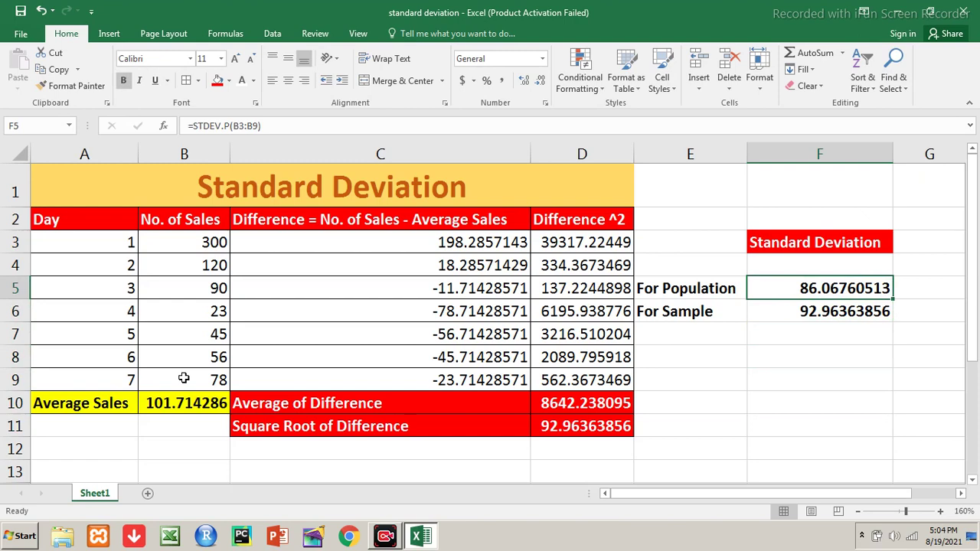
{"action": "key", "text": "F2"}
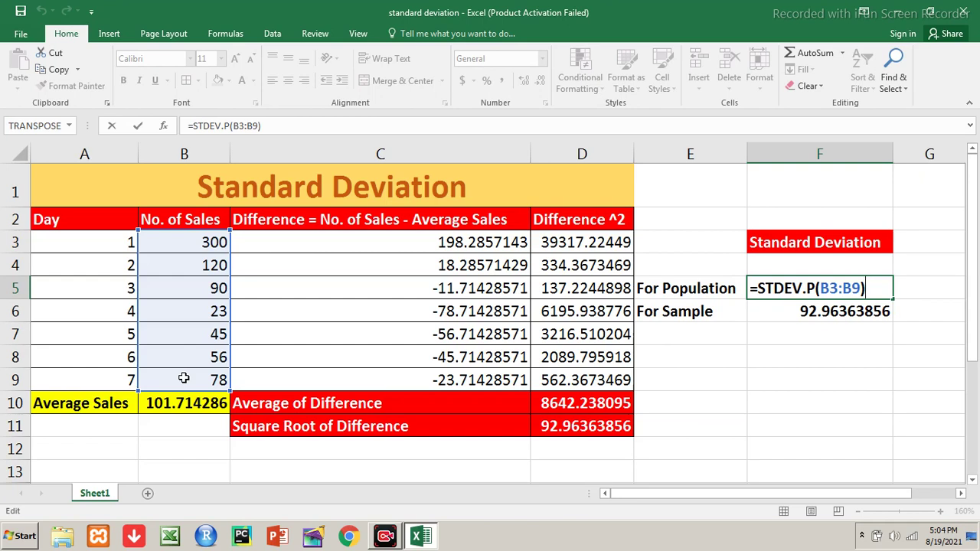
{"action": "key", "text": "Return"}
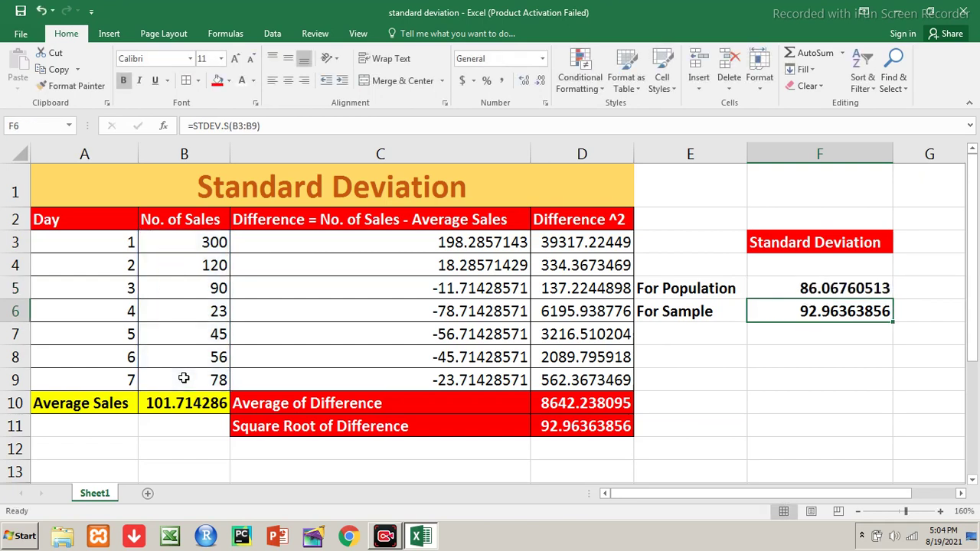
{"action": "key", "text": "F2"}
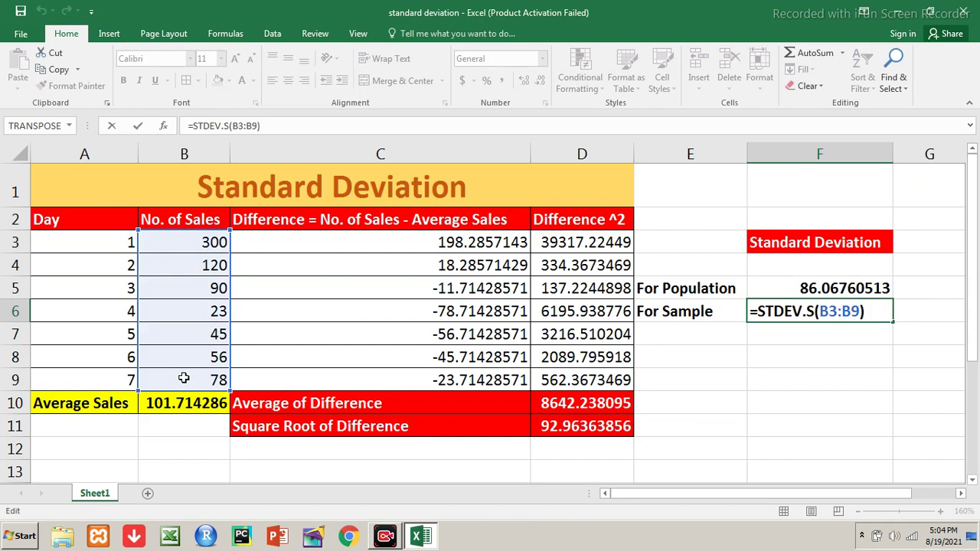
{"action": "key", "text": "Return"}
{"action": "key", "text": "Up"}
{"action": "key", "text": "F2"}
{"action": "key", "text": "Return"}
{"action": "key", "text": "Left"}
{"action": "key", "text": "Left"}
{"action": "key", "text": "Left"}
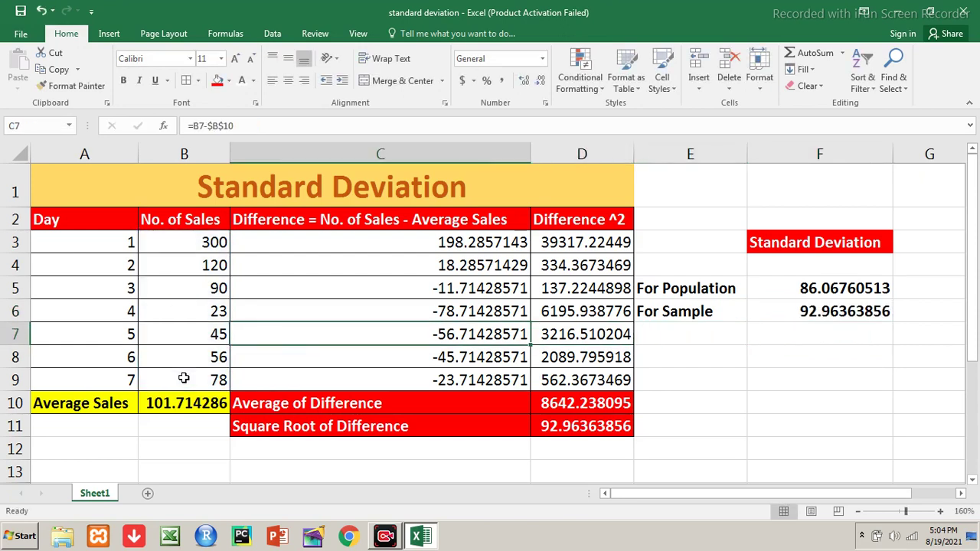
{"action": "key", "text": "Down"}
{"action": "key", "text": "Down"}
{"action": "key", "text": "Up"}
{"action": "key", "text": "Up"}
{"action": "key", "text": "Up"}
{"action": "key", "text": "Up"}
{"action": "key", "text": "Up"}
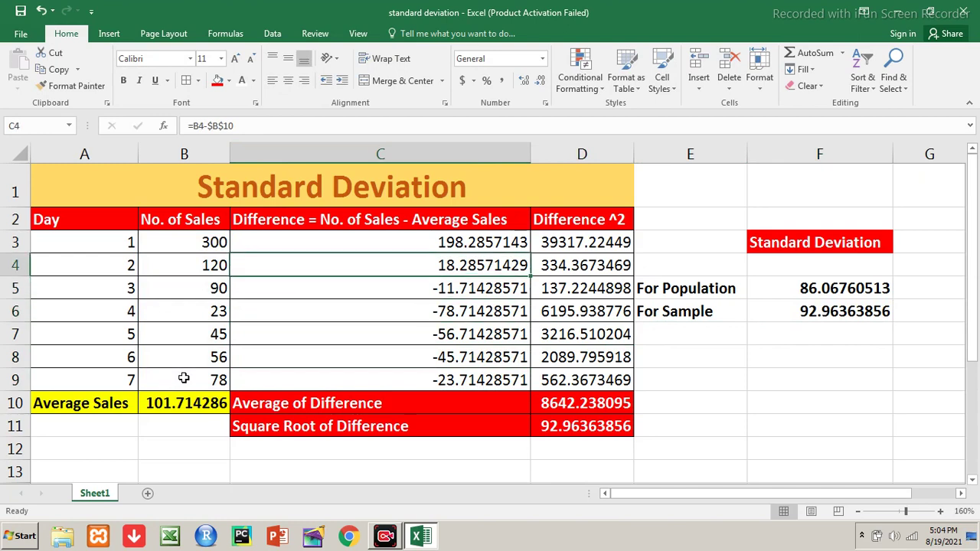
{"action": "key", "text": "Up"}
{"action": "key", "text": "Left"}
{"action": "key", "text": "Left"}
{"action": "key", "text": "Up"}
{"action": "key", "text": "shift+Right"}
{"action": "key", "text": "shift+Right"}
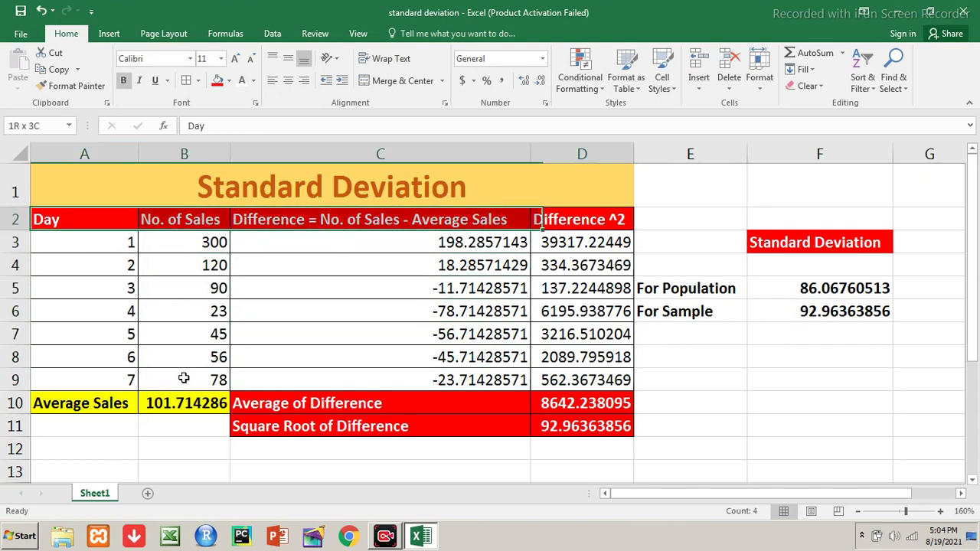
Select the table A2:D11, return to A1, then move the recorder's tray icon to the last hidden-icon slot
{"action": "key", "text": "shift+Right"}
{"action": "key", "text": "shift+Down"}
{"action": "key", "text": "shift+Down"}
{"action": "key", "text": "shift+Down"}
{"action": "key", "text": "shift+Down"}
{"action": "key", "text": "shift+Down"}
{"action": "key", "text": "shift+Down"}
{"action": "key", "text": "shift+Down"}
{"action": "key", "text": "shift+Down"}
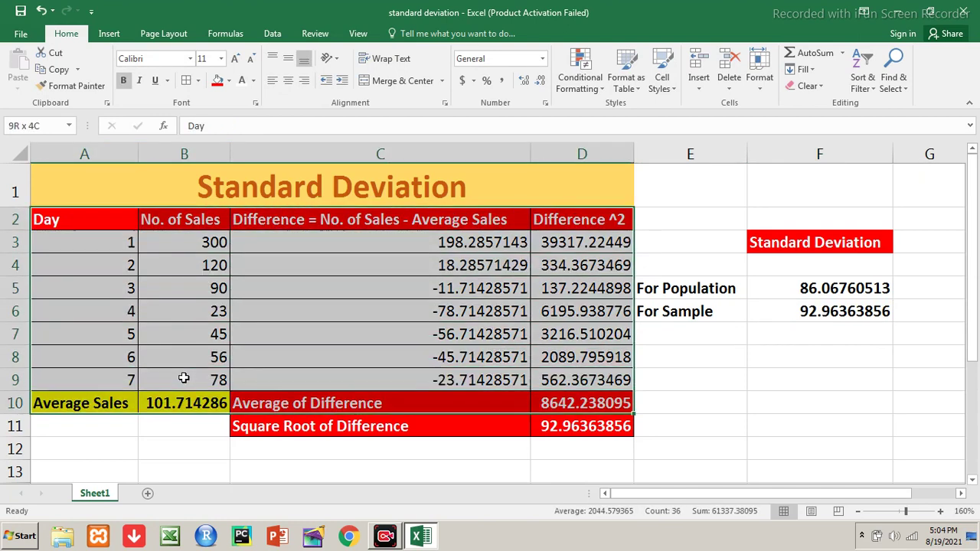
{"action": "key", "text": "shift+Down"}
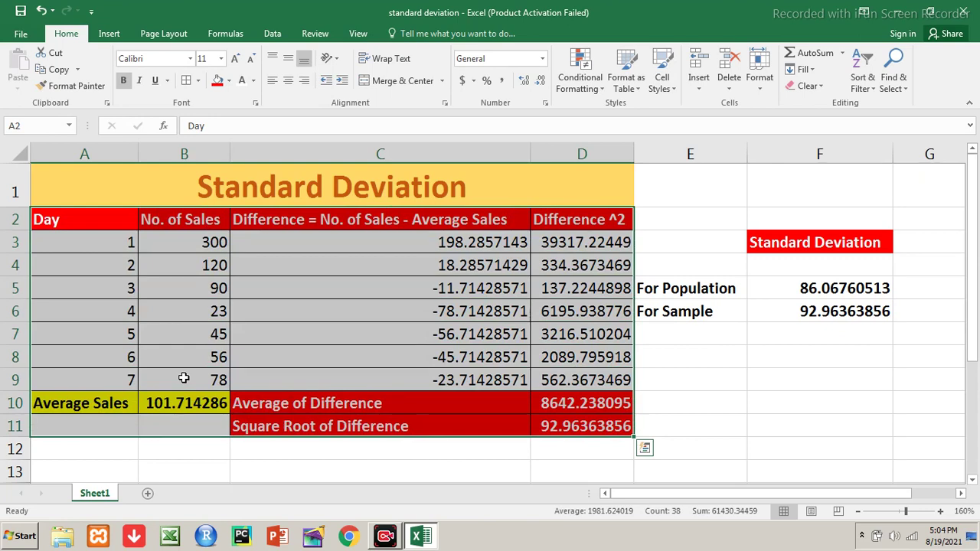
{"action": "key", "text": "ctrl+Home"}
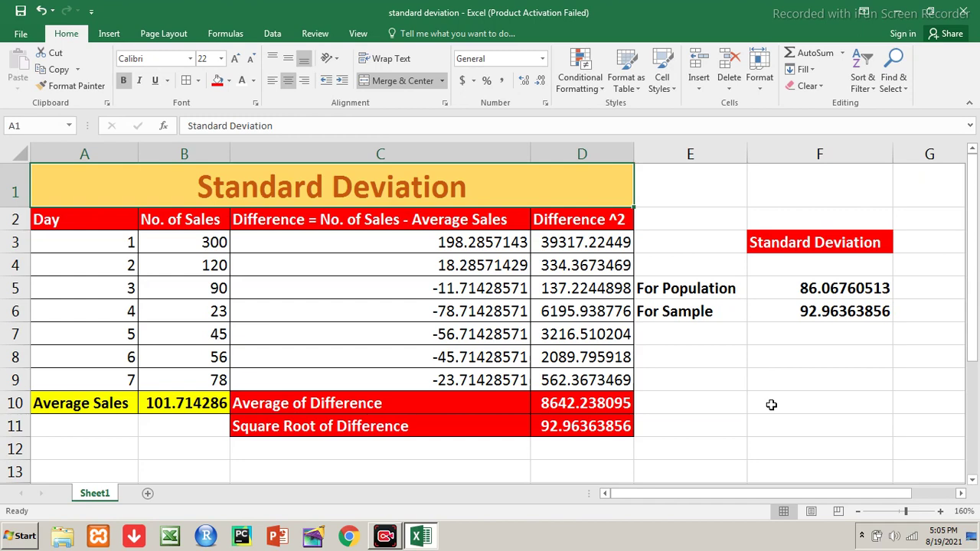
{"action": "left_click", "coordinate": [862, 535]}
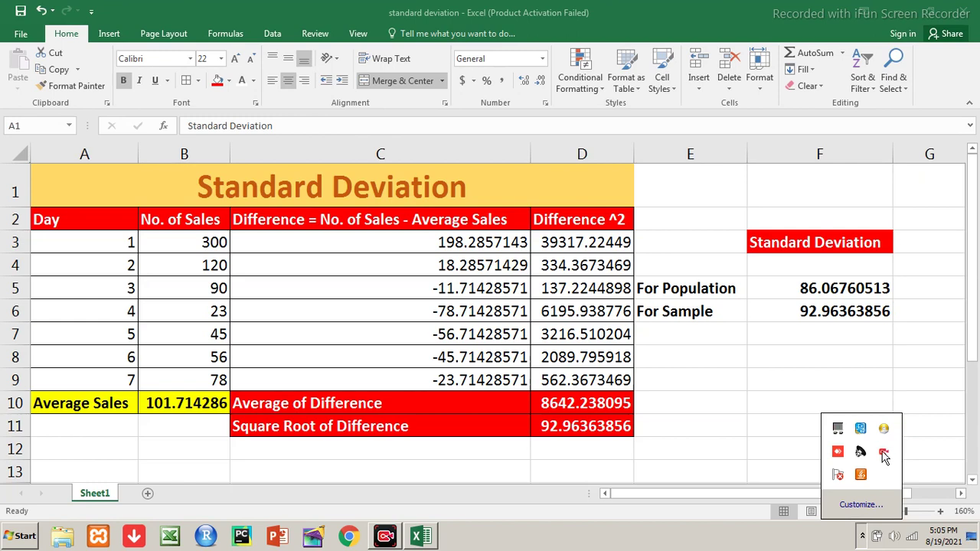
{"action": "left_click_drag", "start_coordinate": [883, 453], "coordinate": [883, 472]}
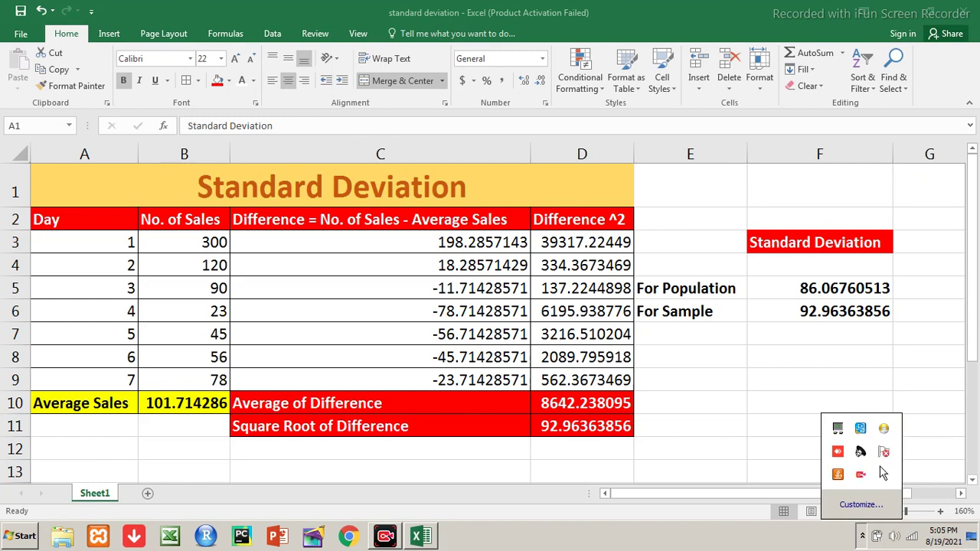